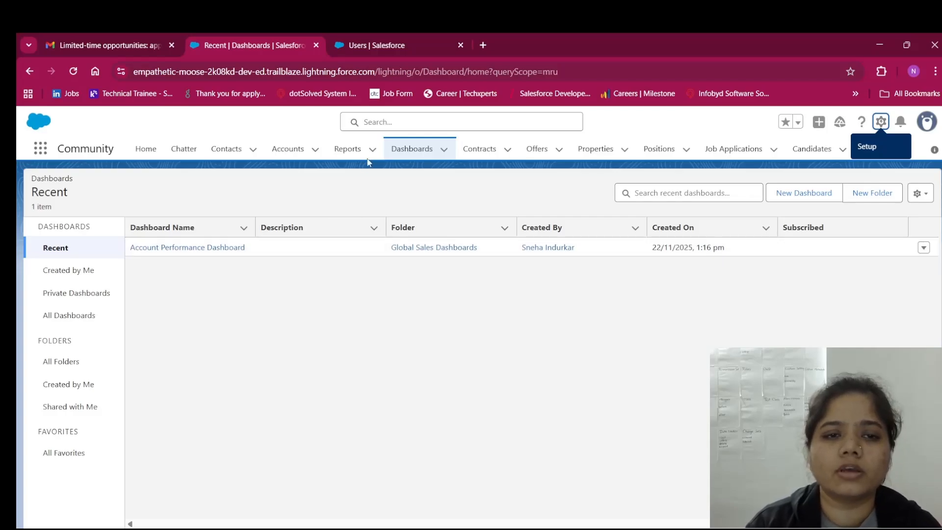
Go to the Users tab, scroll All Users to the Profile column, and open Support Agent New
{"action": "left_click", "coordinate": [374, 54]}
{"action": "left_click", "coordinate": [254, 35]}
{"action": "left_click", "coordinate": [372, 35]}
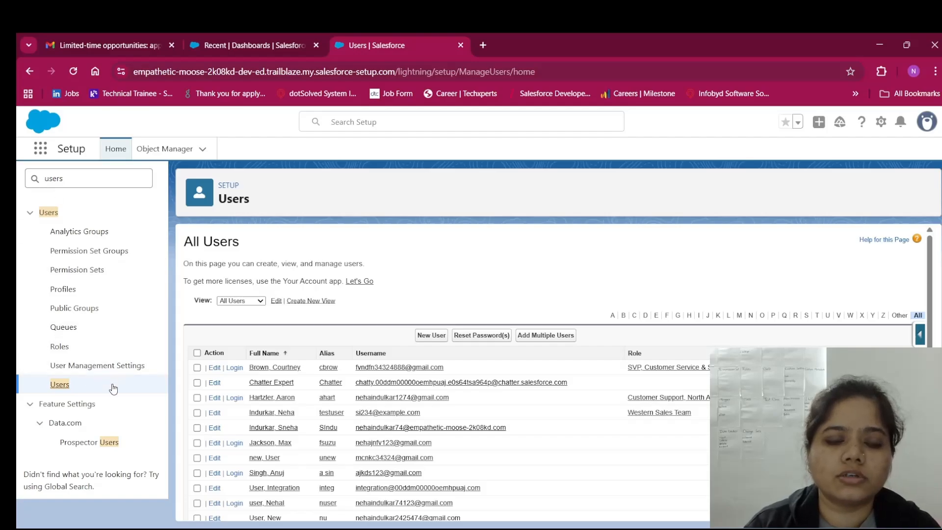
{"action": "scroll", "coordinate": [221, 368], "scroll_direction": "down", "scroll_amount": 3}
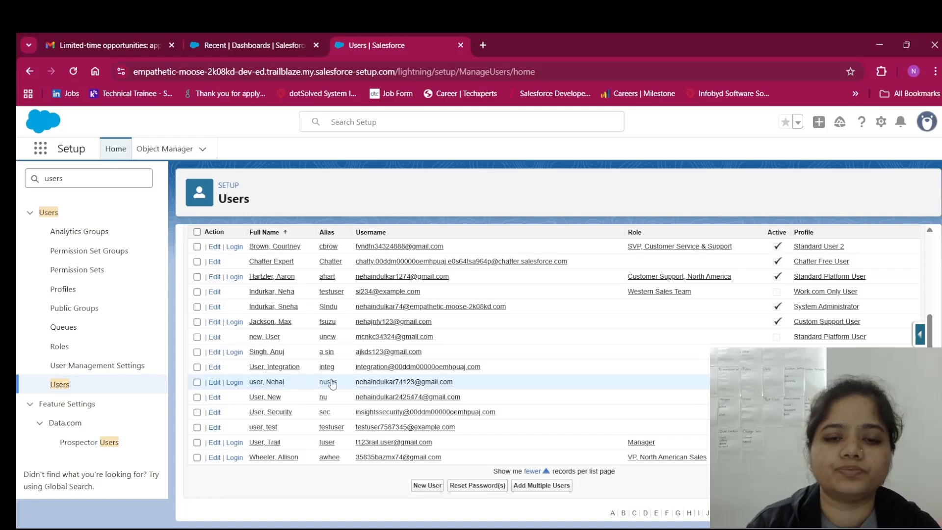
{"action": "scroll", "coordinate": [646, 398], "scroll_direction": "up", "scroll_amount": 3}
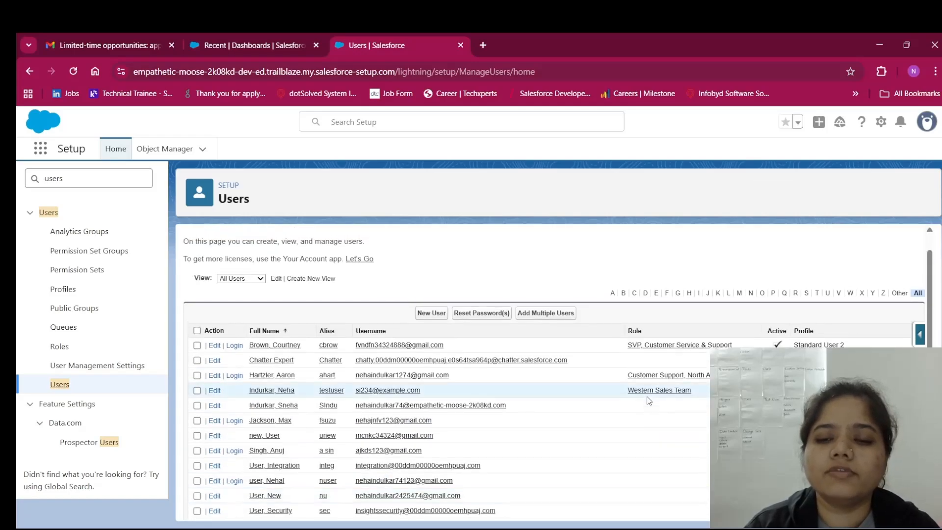
{"action": "scroll", "coordinate": [648, 400], "scroll_direction": "down", "scroll_amount": 3}
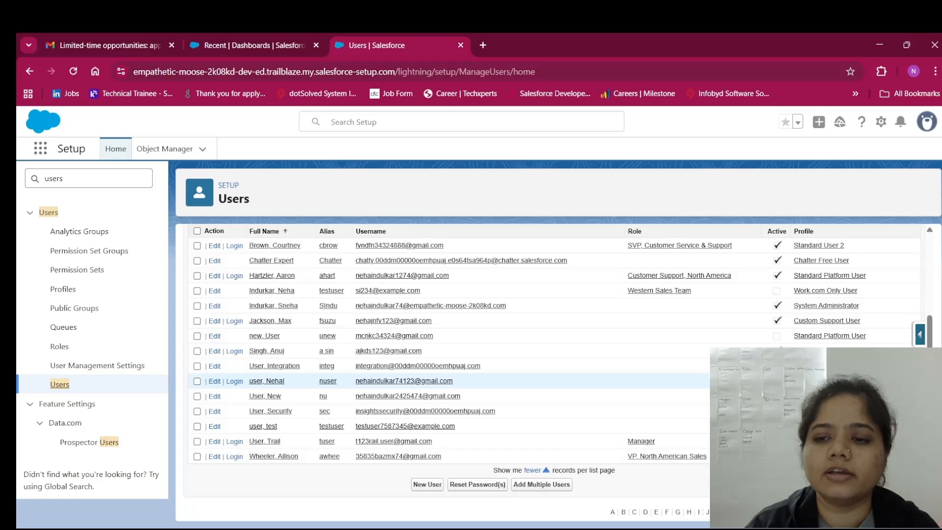
{"action": "scroll", "coordinate": [555, 381], "scroll_direction": "up", "scroll_amount": 2}
{"action": "scroll", "coordinate": [555, 381], "scroll_direction": "down", "scroll_amount": 2}
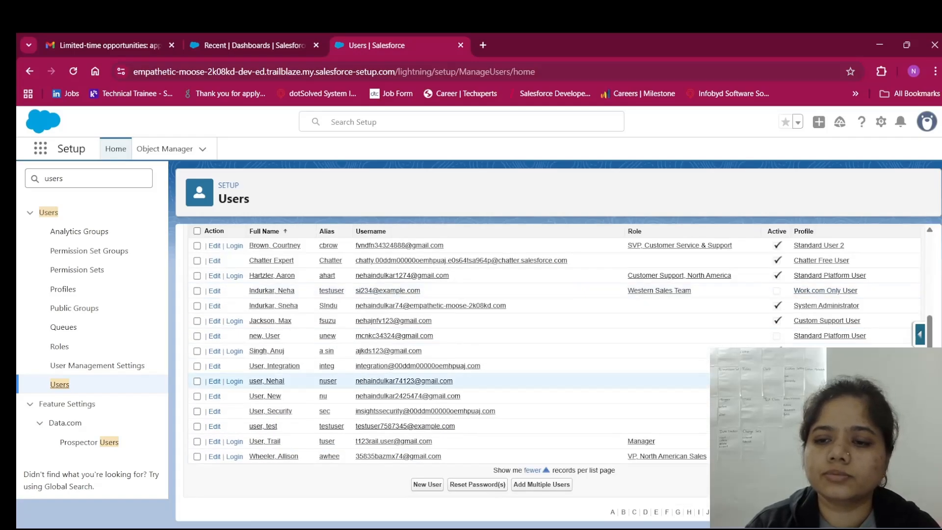
{"action": "left_click", "coordinate": [821, 381]}
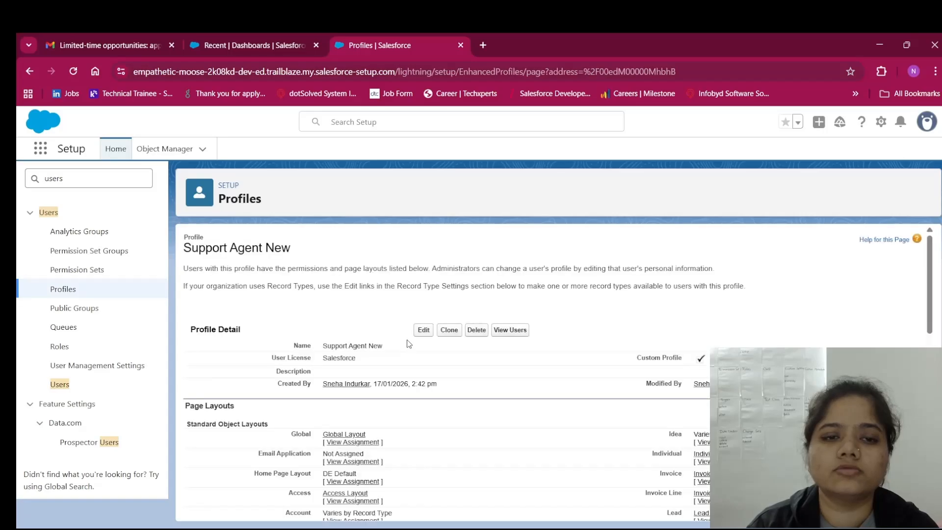
{"action": "scroll", "coordinate": [465, 379], "scroll_direction": "down", "scroll_amount": 1}
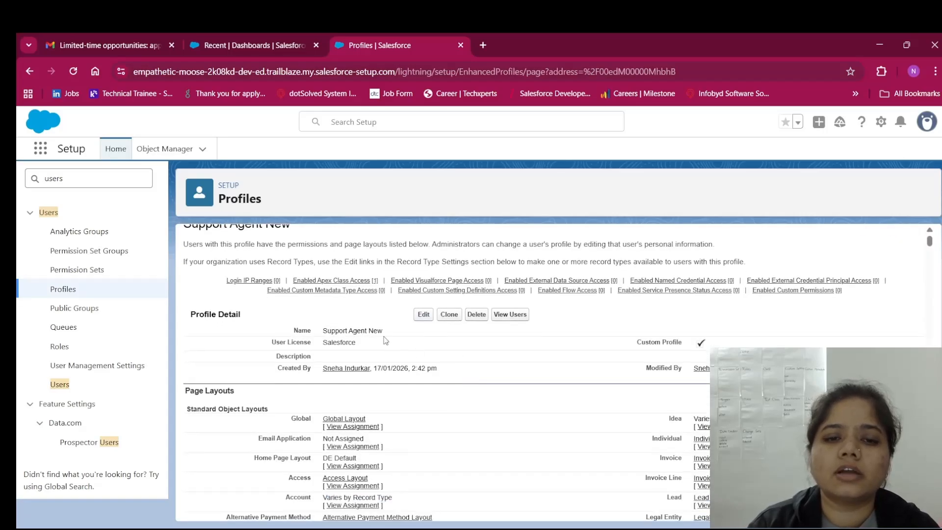
{"action": "scroll", "coordinate": [385, 340], "scroll_direction": "up", "scroll_amount": 1}
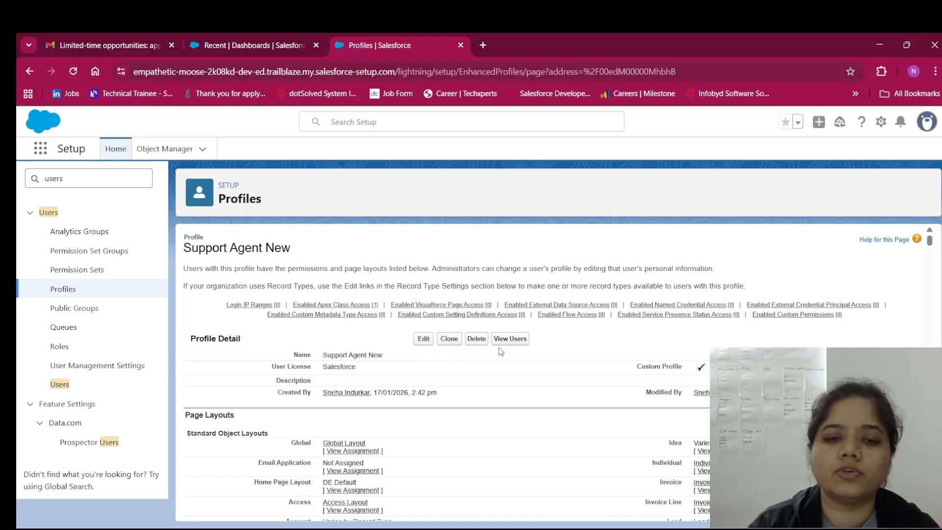
{"action": "left_click", "coordinate": [60, 385]}
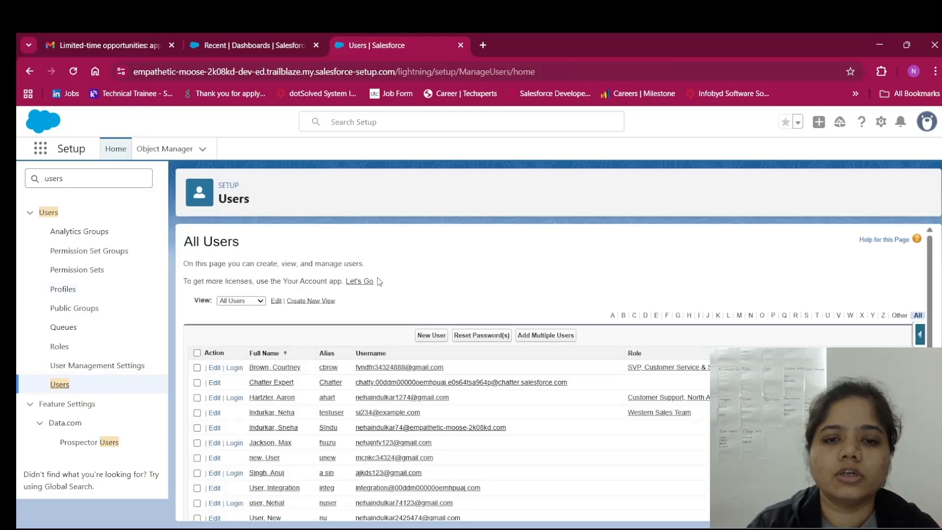
{"action": "scroll", "coordinate": [265, 414], "scroll_direction": "down", "scroll_amount": 1}
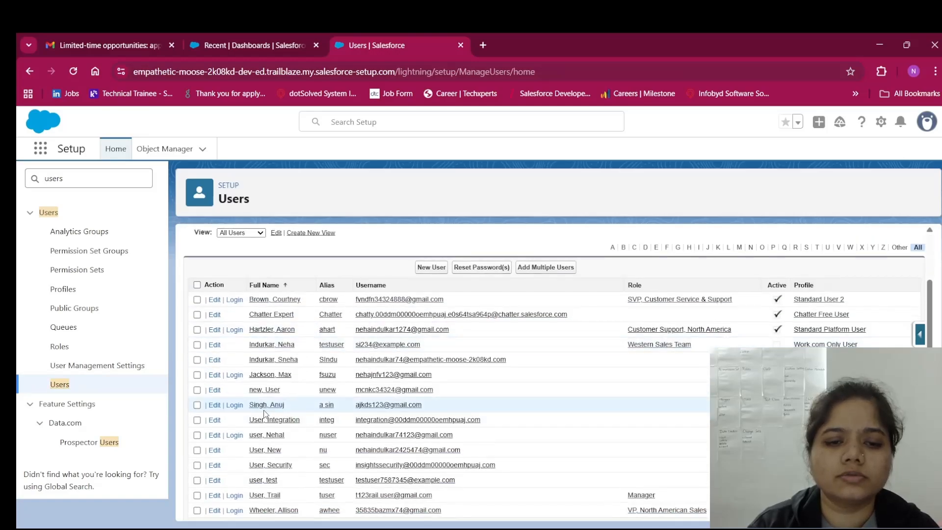
{"action": "left_click", "coordinate": [267, 437]}
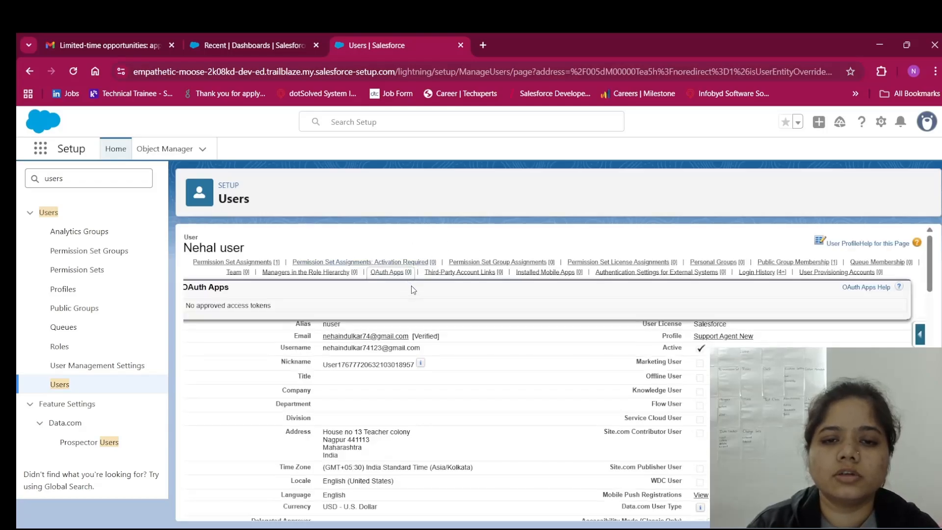
{"action": "left_click", "coordinate": [423, 296]}
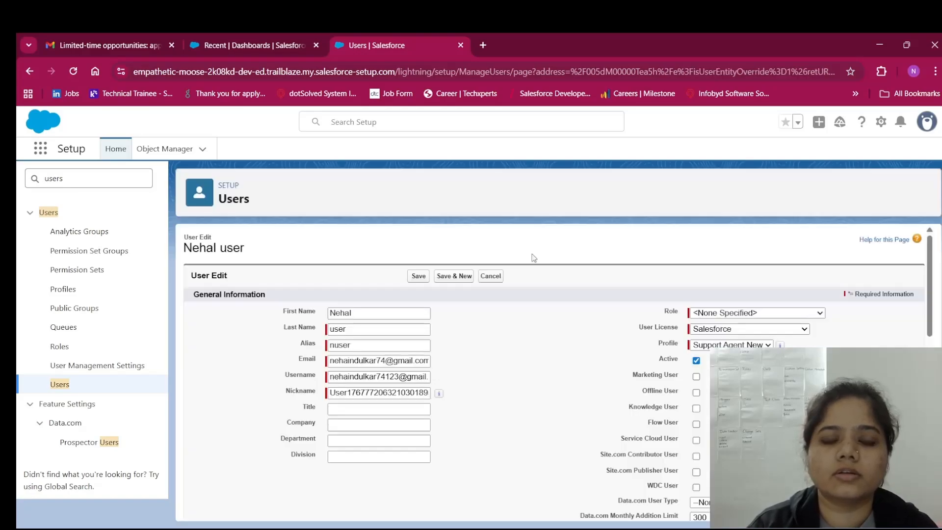
{"action": "scroll", "coordinate": [551, 346], "scroll_direction": "down", "scroll_amount": 1}
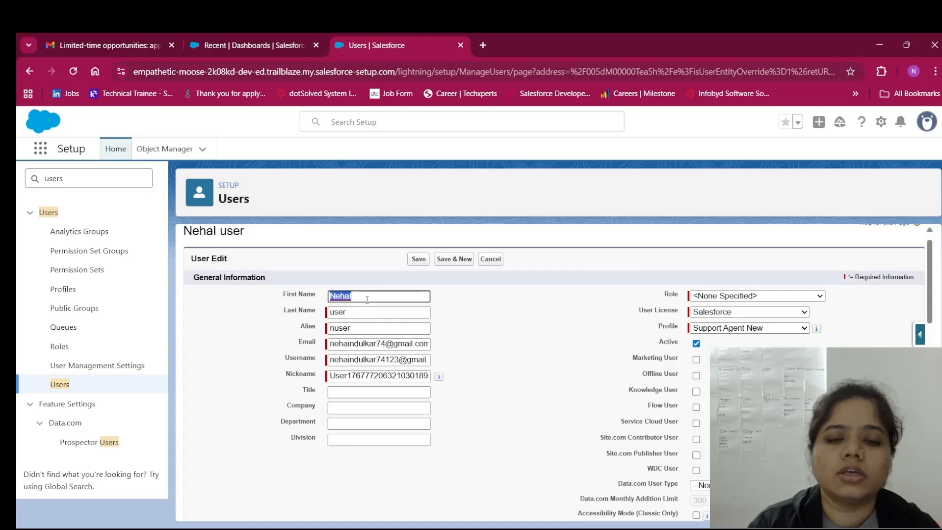
{"action": "left_click", "coordinate": [355, 281]}
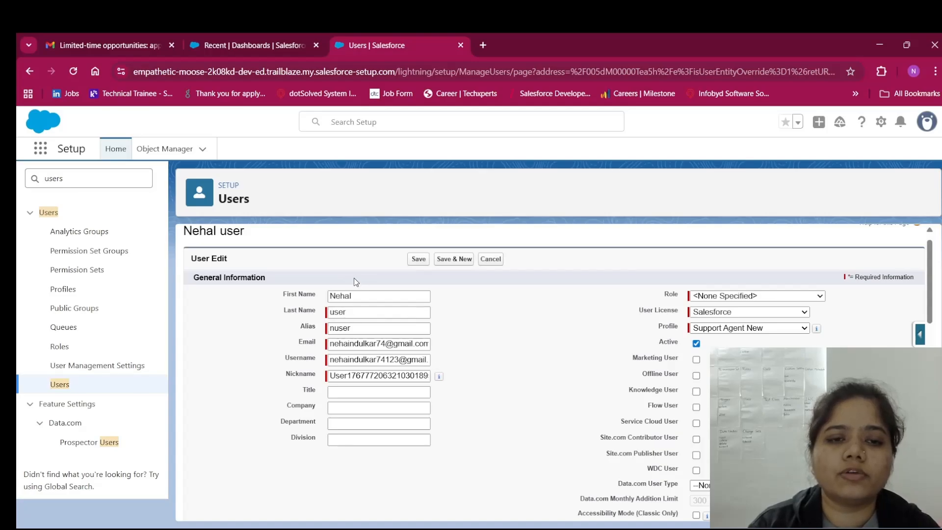
{"action": "scroll", "coordinate": [354, 277], "scroll_direction": "up", "scroll_amount": 1}
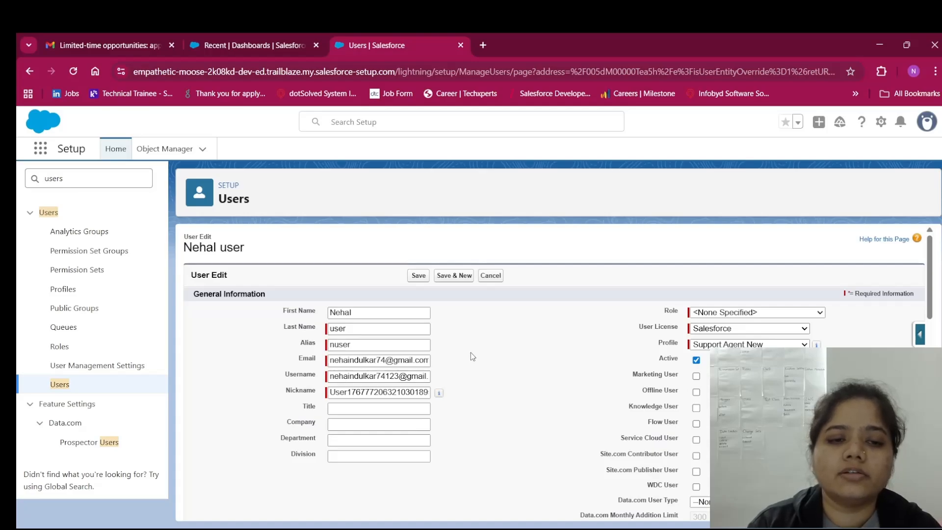
{"action": "left_click", "coordinate": [48, 387]}
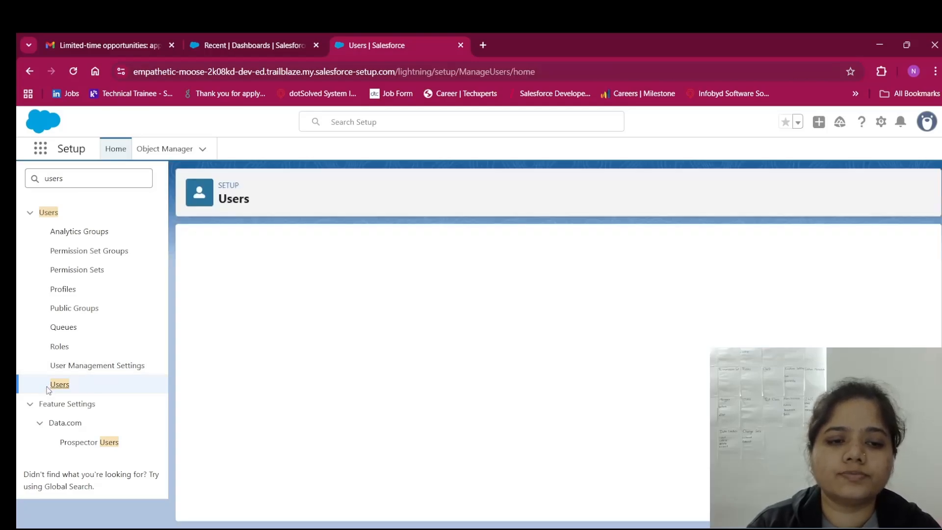
Reopen the Support Agent New profile from the user's Profile column in All Users
{"action": "scroll", "coordinate": [416, 269], "scroll_direction": "down", "scroll_amount": 3}
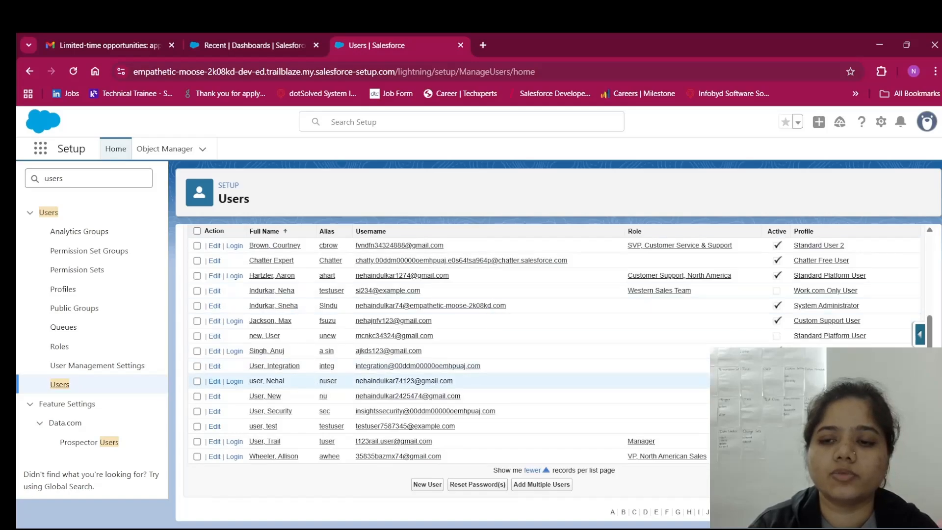
{"action": "left_click", "coordinate": [819, 382]}
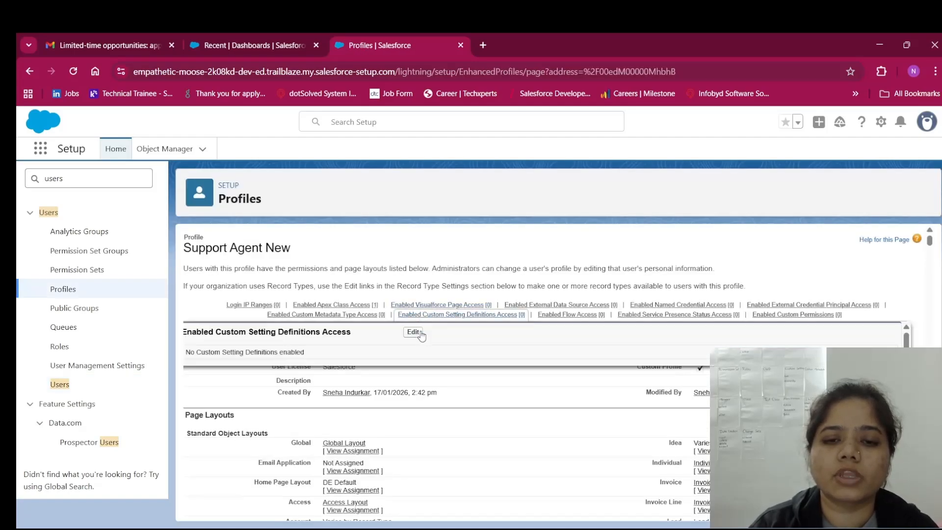
Edit the Support Agent New profile and locate the Contacts row under Standard Object Permissions
{"action": "left_click", "coordinate": [421, 339]}
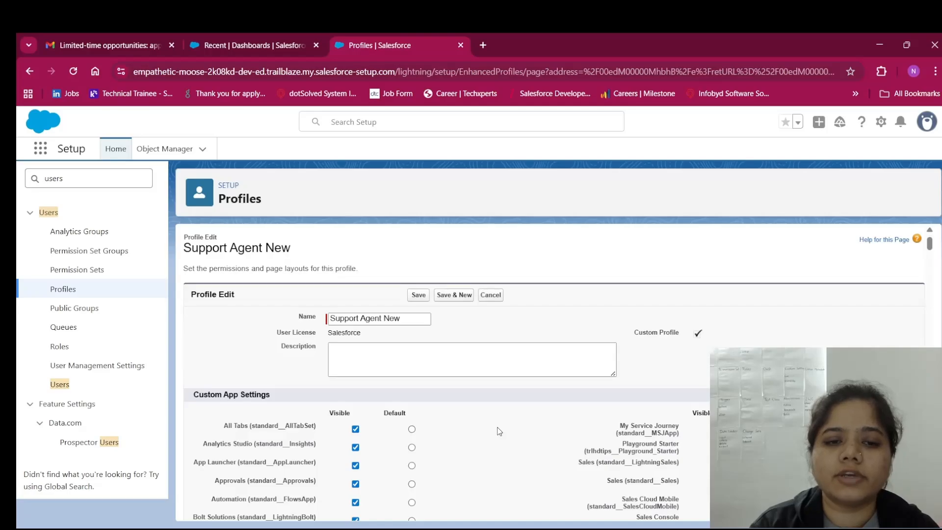
{"action": "scroll", "coordinate": [500, 432], "scroll_direction": "down", "scroll_amount": 1}
{"action": "scroll", "coordinate": [499, 432], "scroll_direction": "up", "scroll_amount": 1}
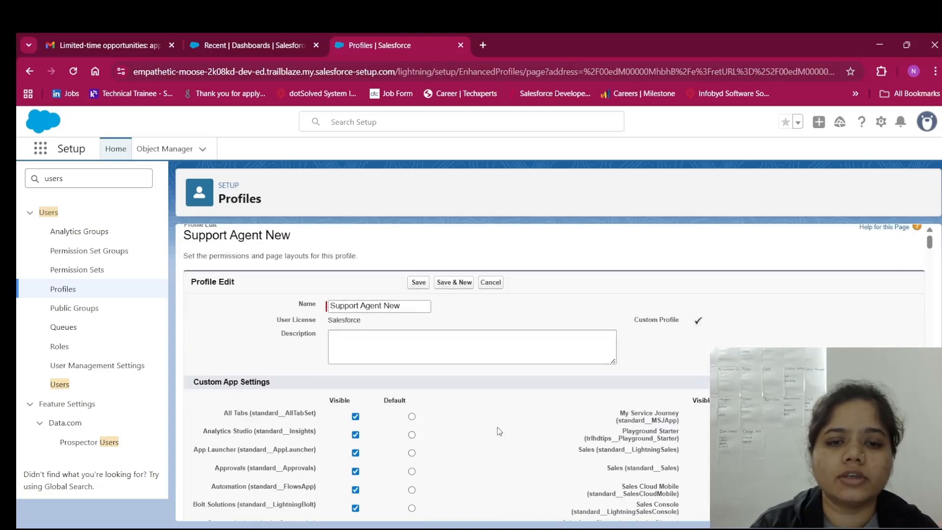
{"action": "scroll", "coordinate": [499, 432], "scroll_direction": "down", "scroll_amount": 2}
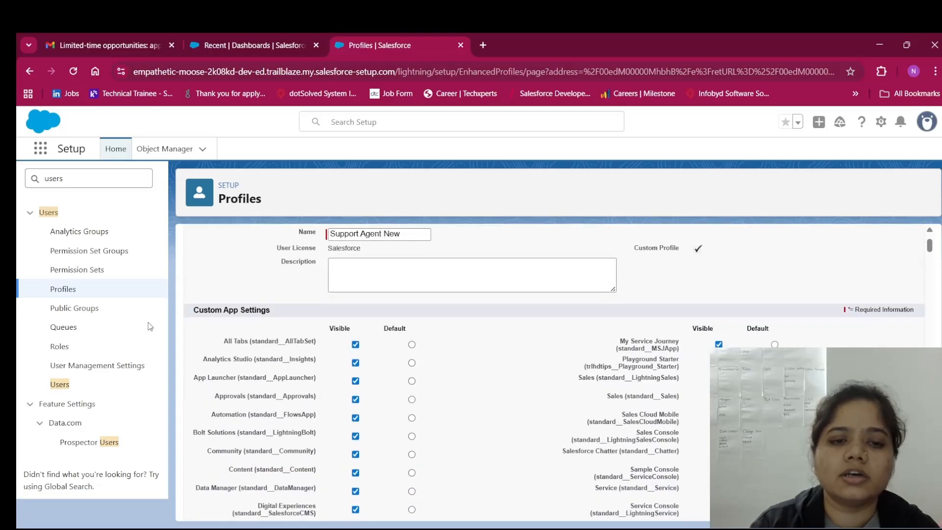
{"action": "scroll", "coordinate": [274, 340], "scroll_direction": "down", "scroll_amount": 7}
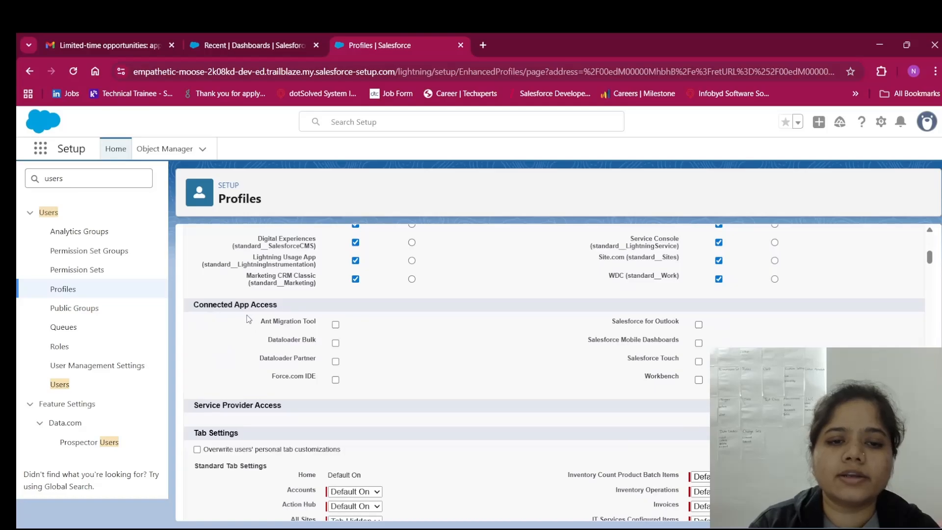
{"action": "scroll", "coordinate": [408, 368], "scroll_direction": "down", "scroll_amount": 3}
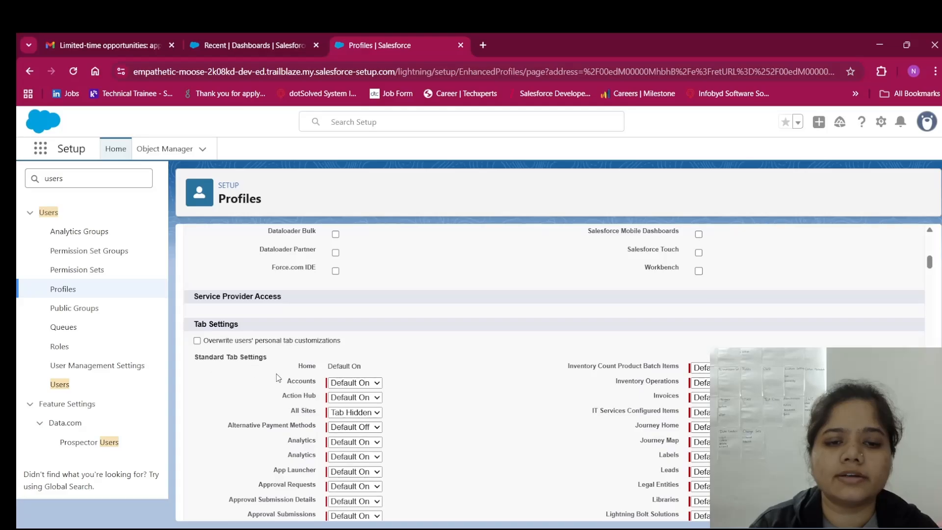
{"action": "scroll", "coordinate": [280, 378], "scroll_direction": "down", "scroll_amount": 8}
{"action": "scroll", "coordinate": [279, 378], "scroll_direction": "up", "scroll_amount": 10}
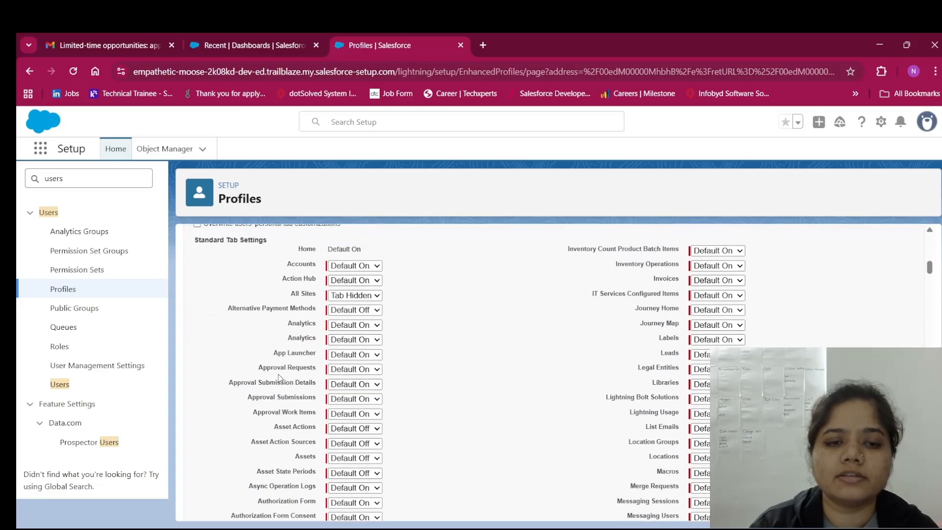
{"action": "scroll", "coordinate": [279, 378], "scroll_direction": "down", "scroll_amount": 3}
{"action": "scroll", "coordinate": [280, 378], "scroll_direction": "down", "scroll_amount": 20}
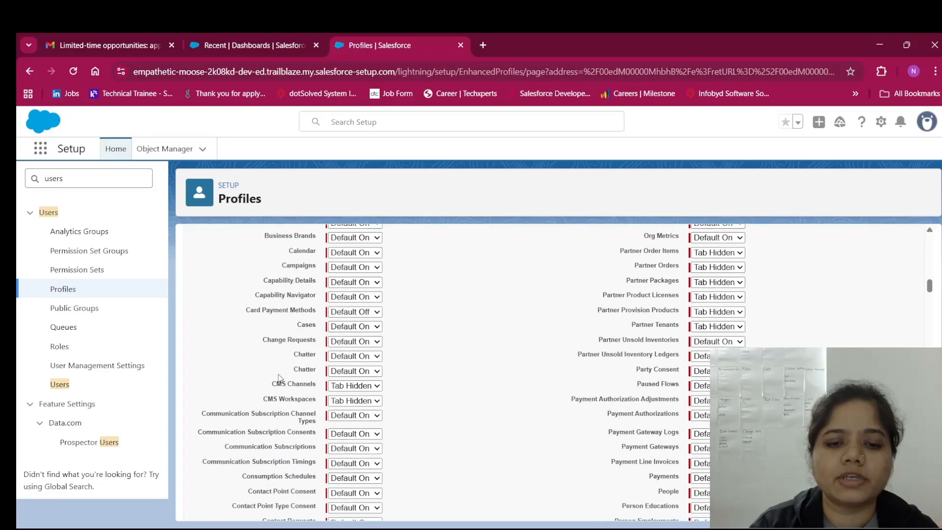
{"action": "scroll", "coordinate": [279, 378], "scroll_direction": "down", "scroll_amount": 15}
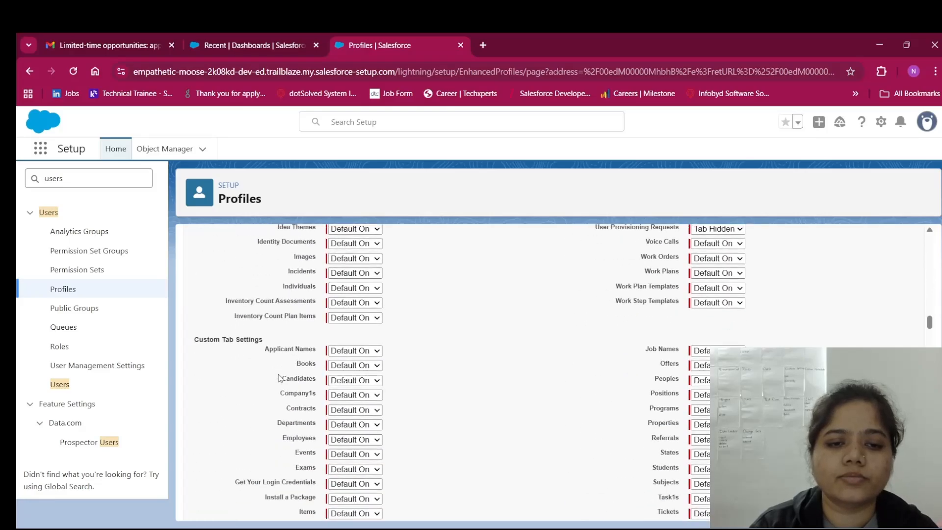
{"action": "scroll", "coordinate": [268, 365], "scroll_direction": "down", "scroll_amount": 3}
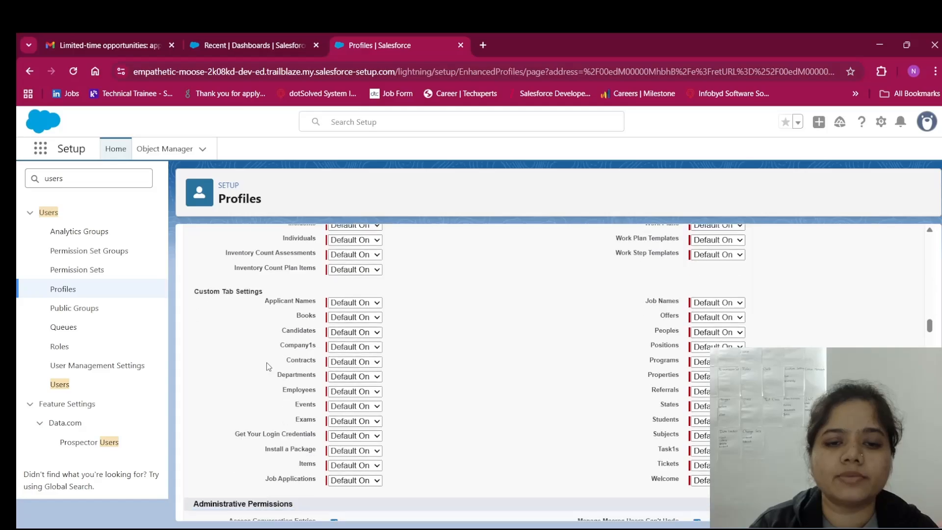
{"action": "scroll", "coordinate": [268, 367], "scroll_direction": "up", "scroll_amount": 2}
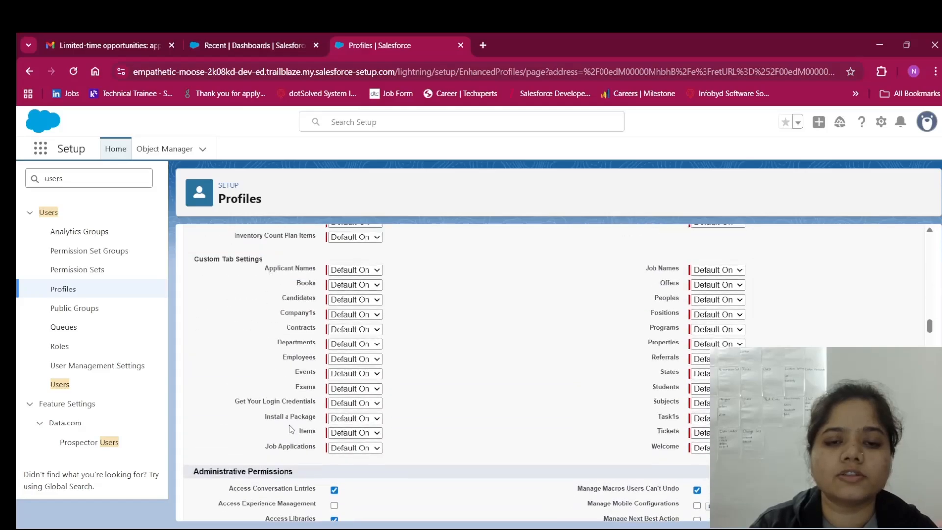
{"action": "scroll", "coordinate": [274, 280], "scroll_direction": "up", "scroll_amount": 5}
{"action": "scroll", "coordinate": [273, 280], "scroll_direction": "up", "scroll_amount": 18}
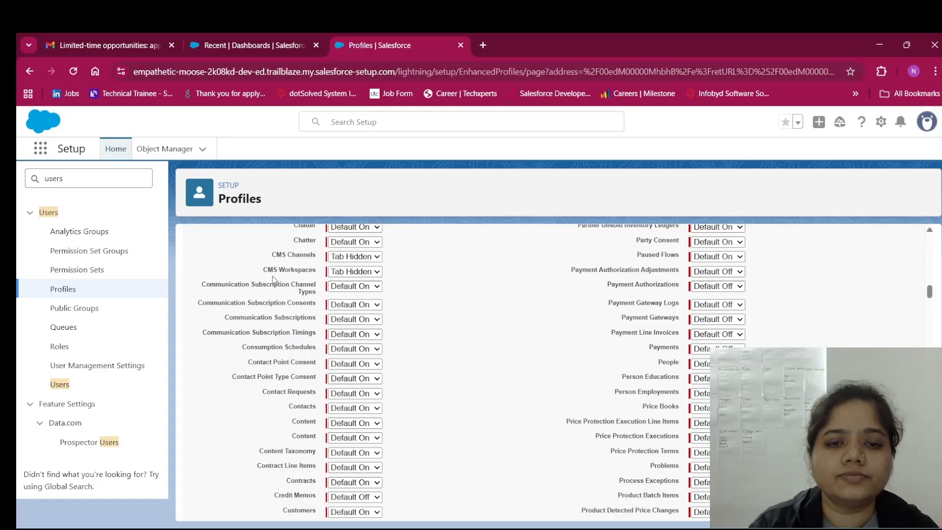
{"action": "scroll", "coordinate": [274, 279], "scroll_direction": "up", "scroll_amount": 3}
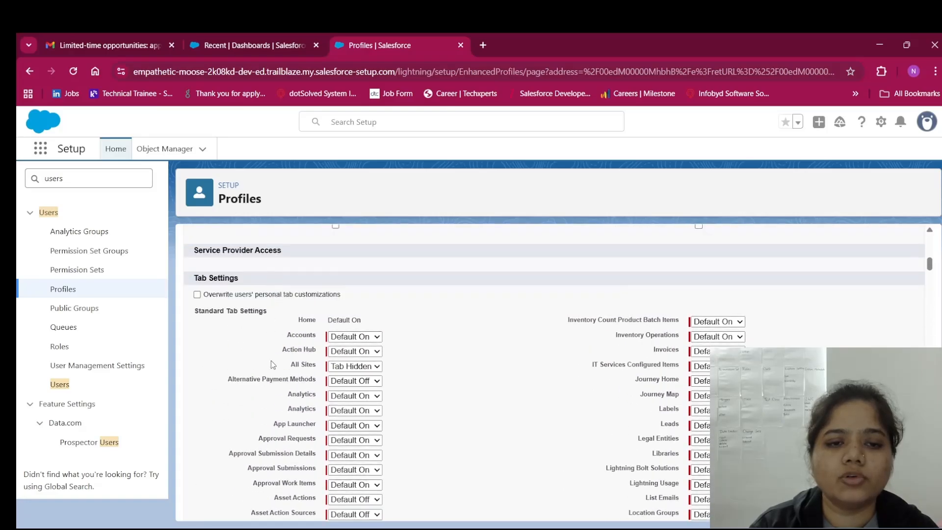
{"action": "scroll", "coordinate": [280, 330], "scroll_direction": "down", "scroll_amount": 8}
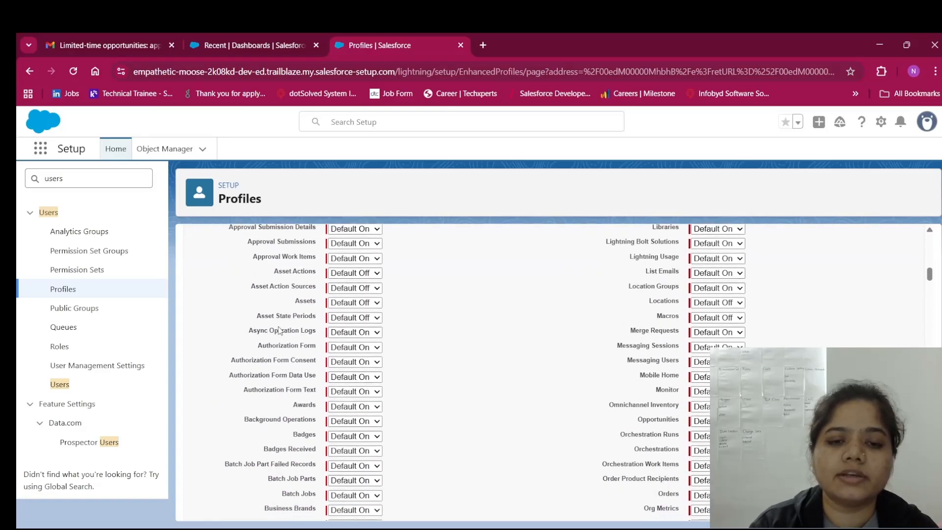
{"action": "scroll", "coordinate": [280, 330], "scroll_direction": "down", "scroll_amount": 20}
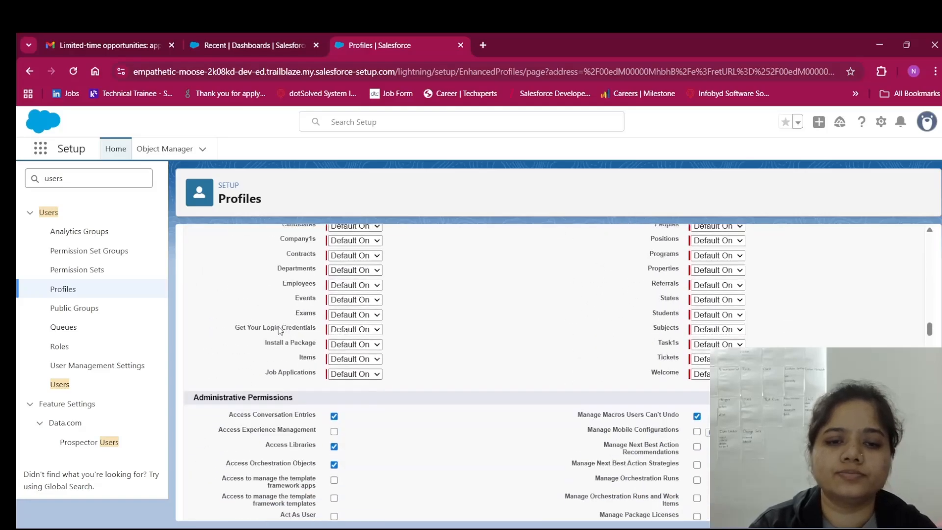
{"action": "scroll", "coordinate": [279, 330], "scroll_direction": "up", "scroll_amount": 3}
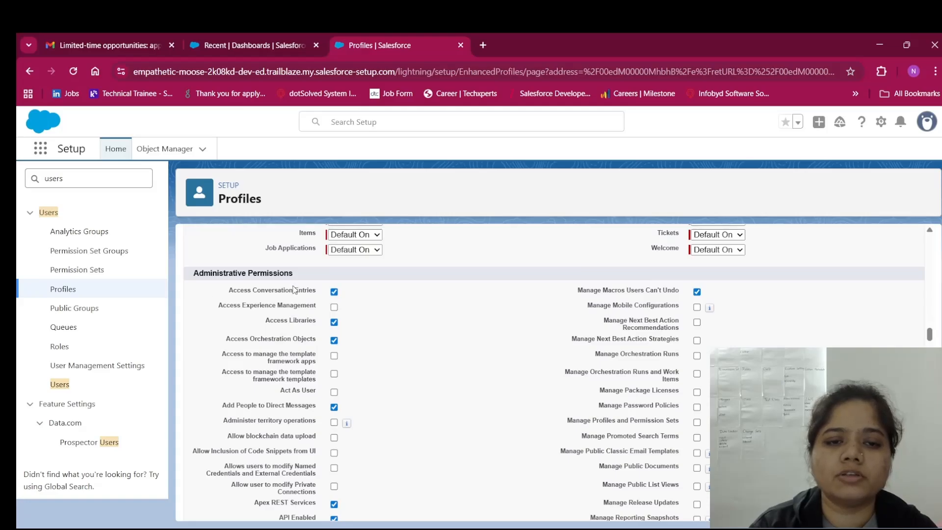
{"action": "scroll", "coordinate": [259, 314], "scroll_direction": "down", "scroll_amount": 2}
{"action": "scroll", "coordinate": [259, 314], "scroll_direction": "down", "scroll_amount": 15}
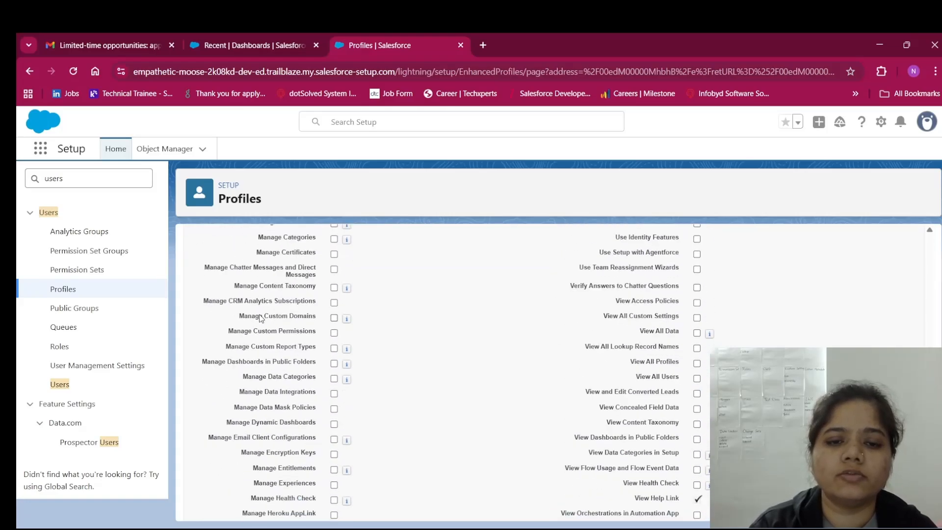
{"action": "scroll", "coordinate": [261, 318], "scroll_direction": "down", "scroll_amount": 5}
{"action": "scroll", "coordinate": [261, 318], "scroll_direction": "up", "scroll_amount": 7}
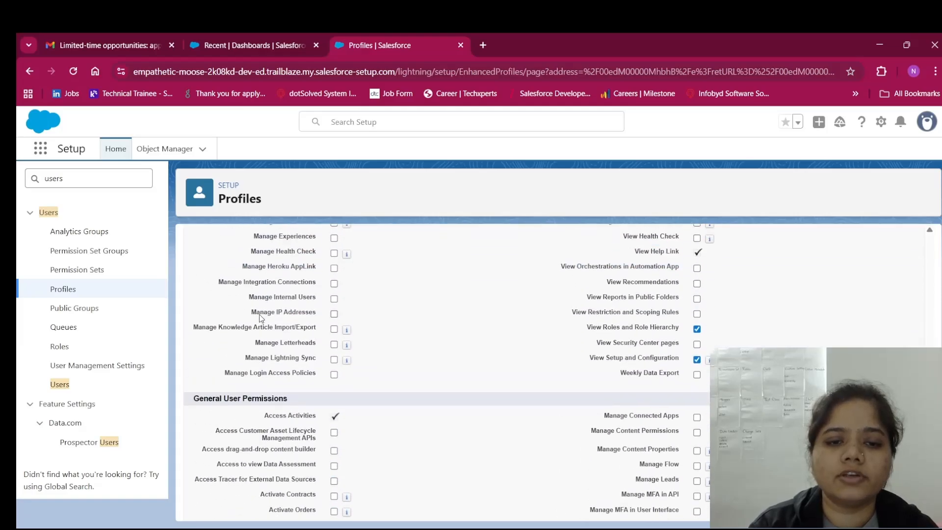
{"action": "scroll", "coordinate": [278, 340], "scroll_direction": "down", "scroll_amount": 10}
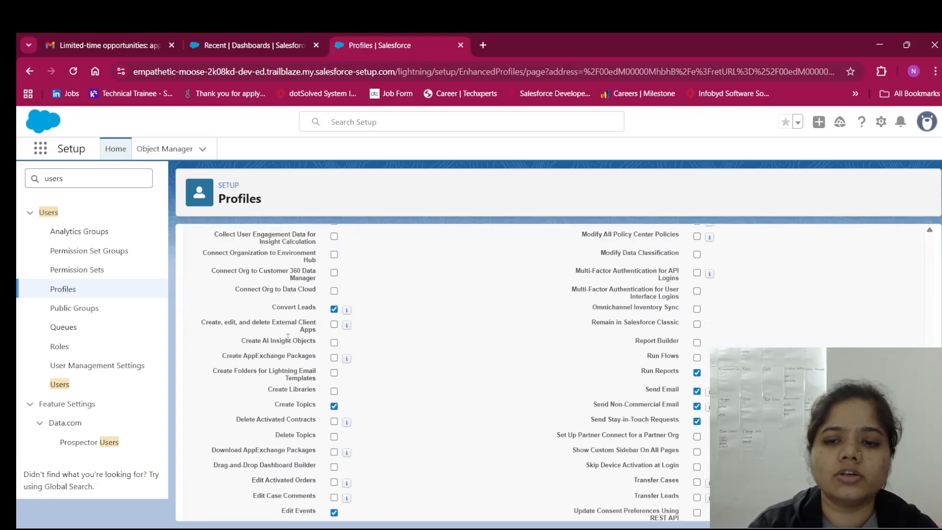
{"action": "scroll", "coordinate": [289, 341], "scroll_direction": "down", "scroll_amount": 9}
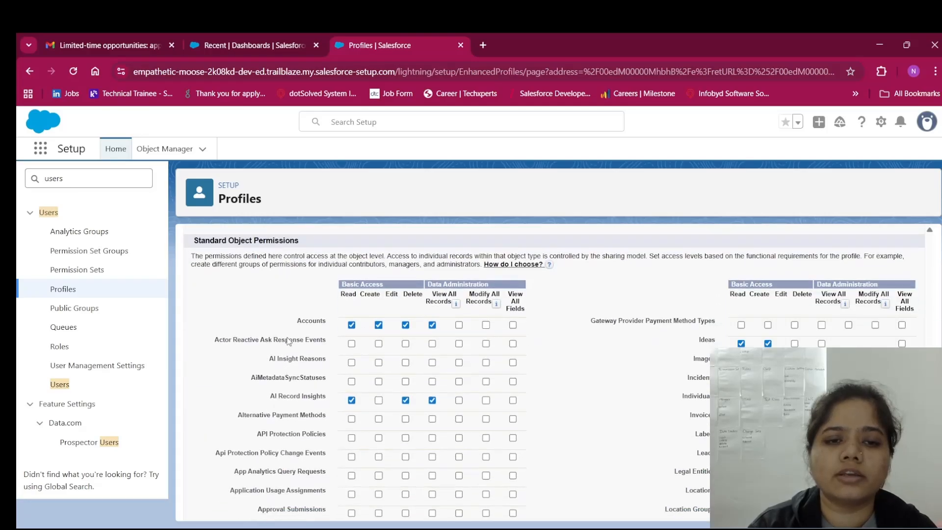
{"action": "scroll", "coordinate": [289, 341], "scroll_direction": "up", "scroll_amount": 1}
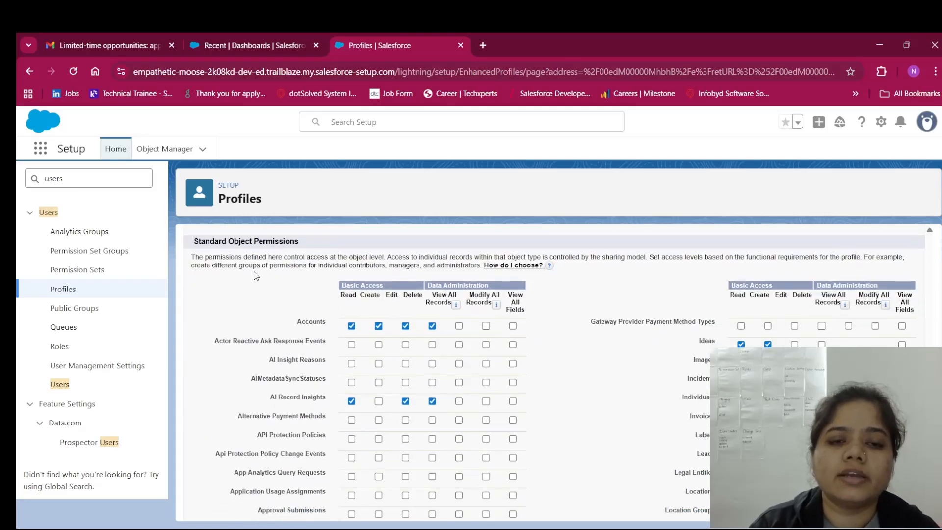
{"action": "scroll", "coordinate": [298, 263], "scroll_direction": "down", "scroll_amount": 20}
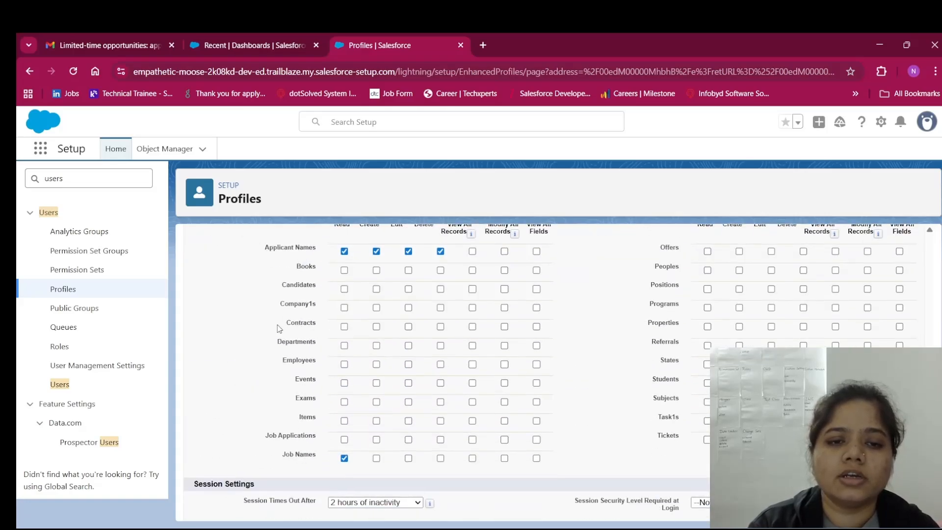
{"action": "scroll", "coordinate": [280, 328], "scroll_direction": "up", "scroll_amount": 3}
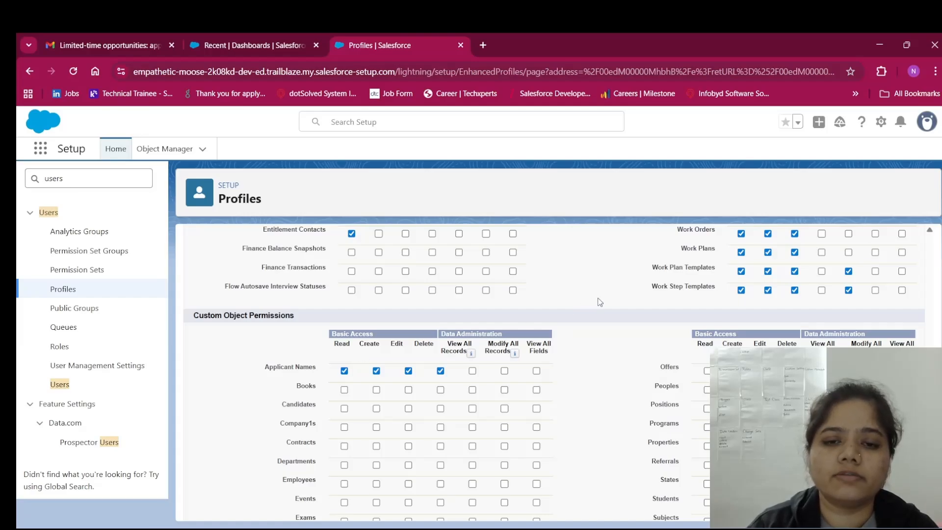
{"action": "scroll", "coordinate": [598, 302], "scroll_direction": "down", "scroll_amount": 4}
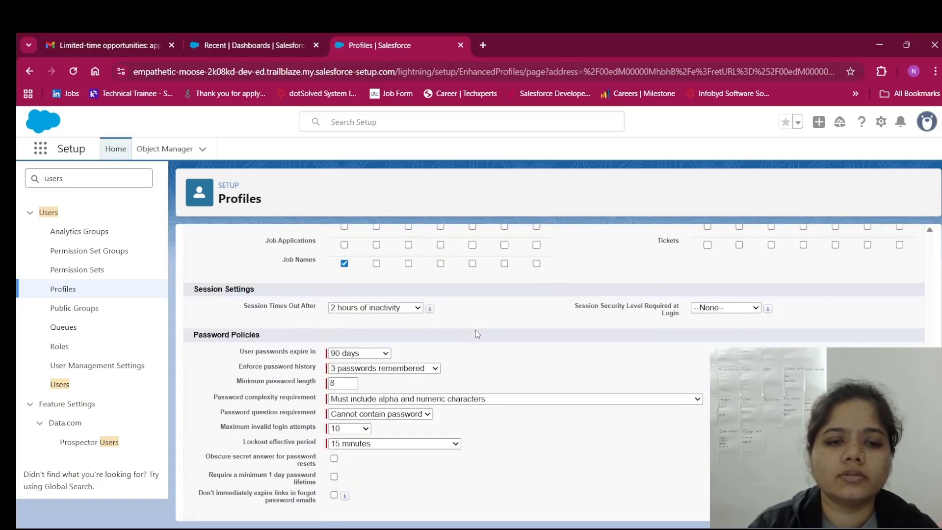
{"action": "scroll", "coordinate": [475, 335], "scroll_direction": "up", "scroll_amount": 20}
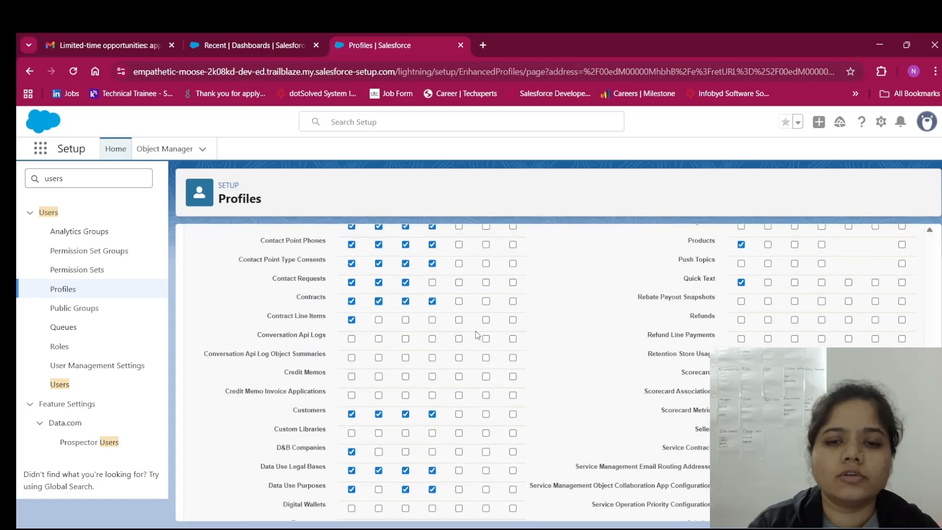
{"action": "scroll", "coordinate": [476, 336], "scroll_direction": "up", "scroll_amount": 10}
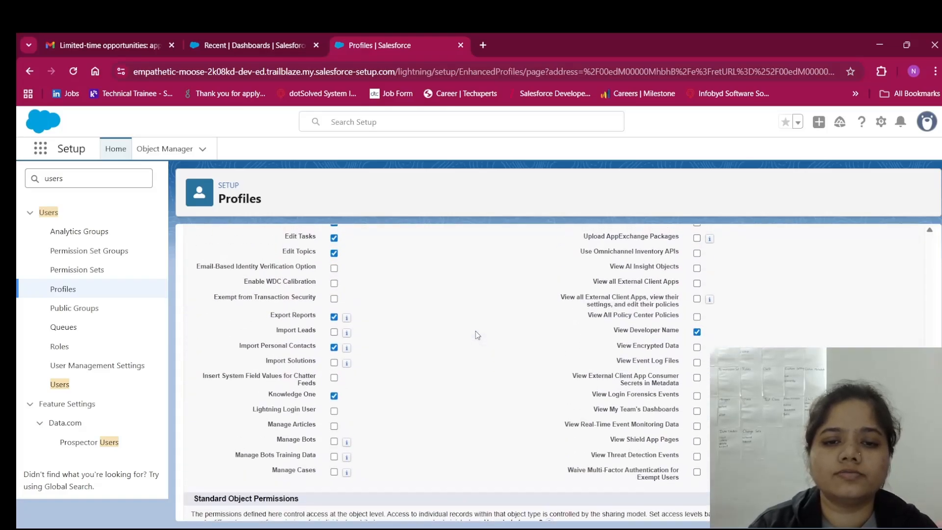
{"action": "scroll", "coordinate": [475, 335], "scroll_direction": "up", "scroll_amount": 4}
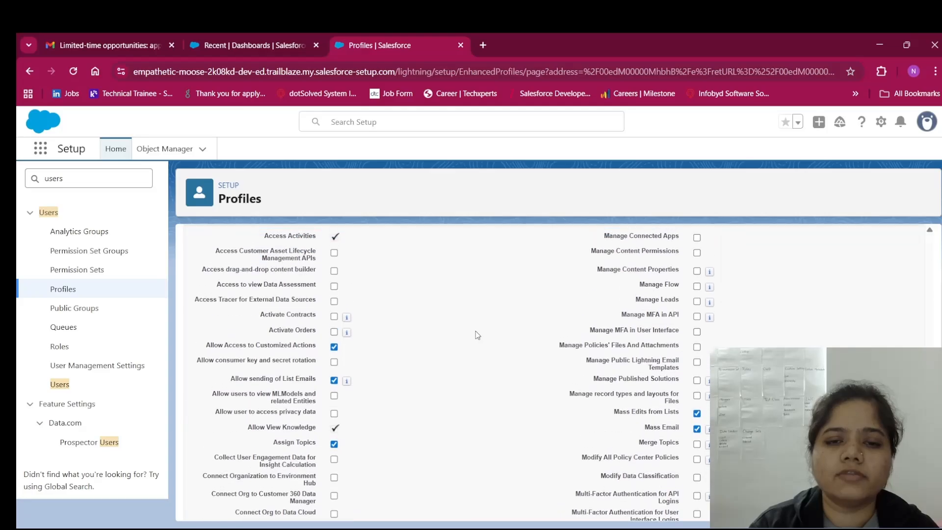
{"action": "scroll", "coordinate": [475, 335], "scroll_direction": "down", "scroll_amount": 10}
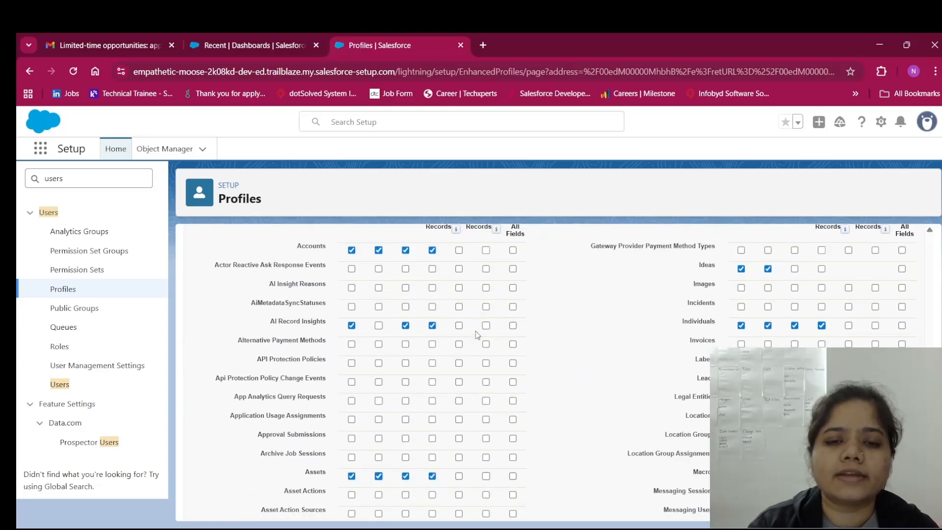
{"action": "scroll", "coordinate": [476, 336], "scroll_direction": "up", "scroll_amount": 1}
{"action": "scroll", "coordinate": [477, 336], "scroll_direction": "up", "scroll_amount": 1}
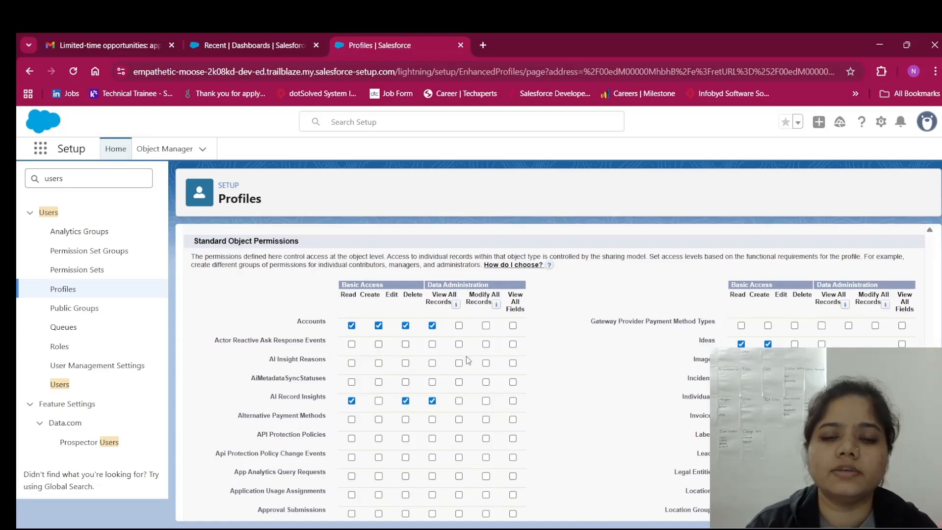
{"action": "scroll", "coordinate": [466, 356], "scroll_direction": "down", "scroll_amount": 5}
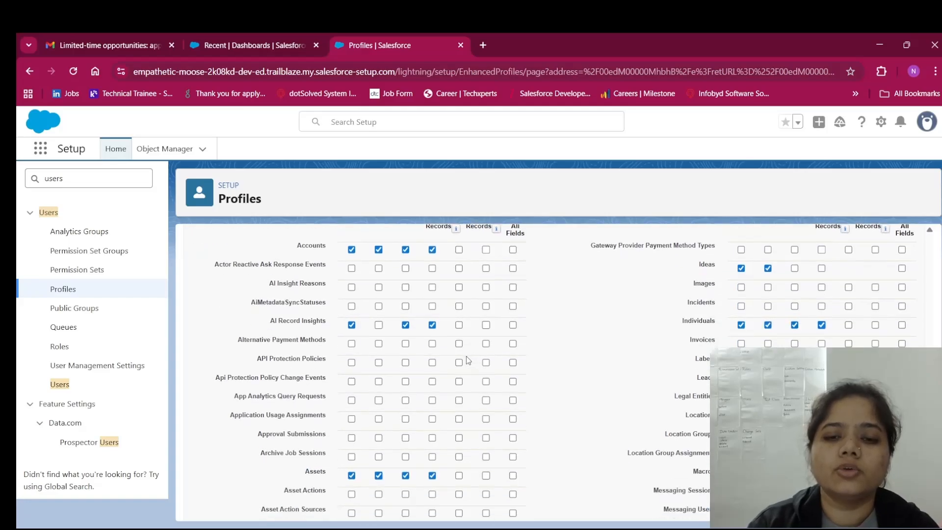
{"action": "scroll", "coordinate": [467, 356], "scroll_direction": "down", "scroll_amount": 20}
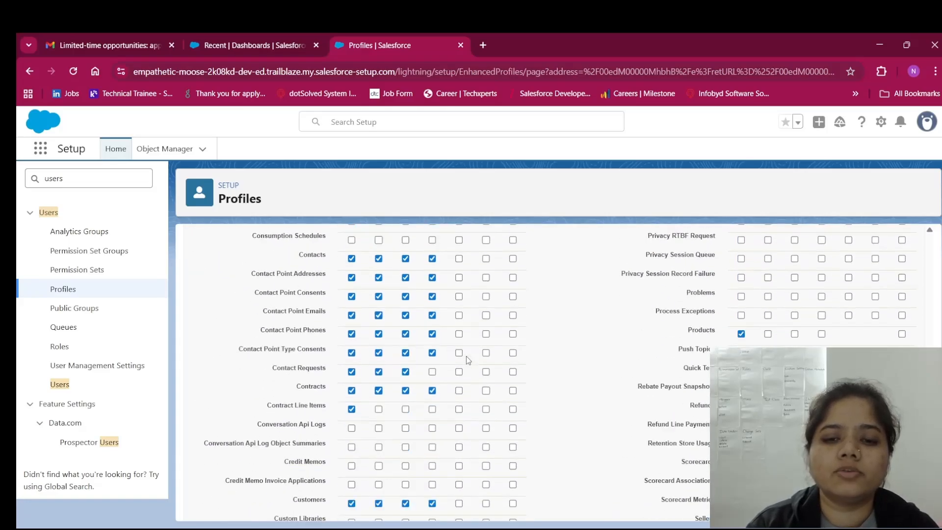
{"action": "scroll", "coordinate": [466, 357], "scroll_direction": "down", "scroll_amount": 8}
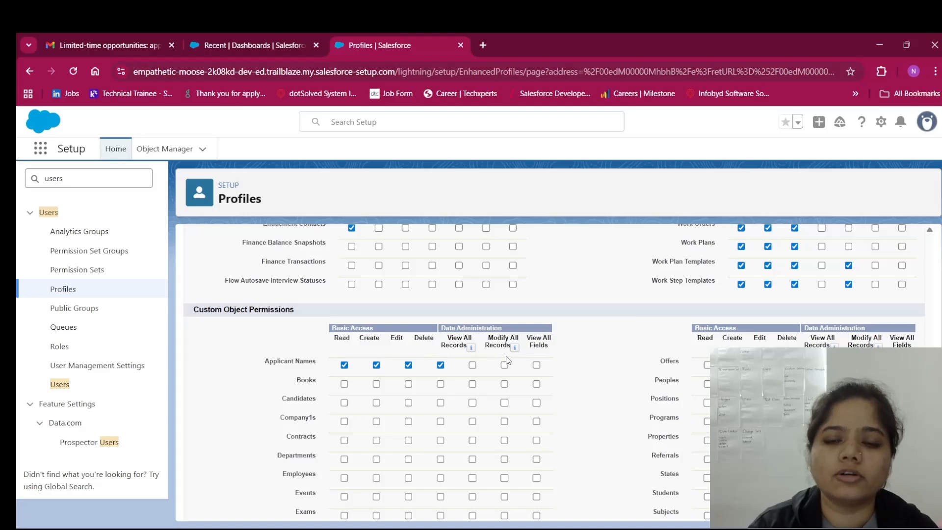
{"action": "scroll", "coordinate": [566, 354], "scroll_direction": "down", "scroll_amount": 2}
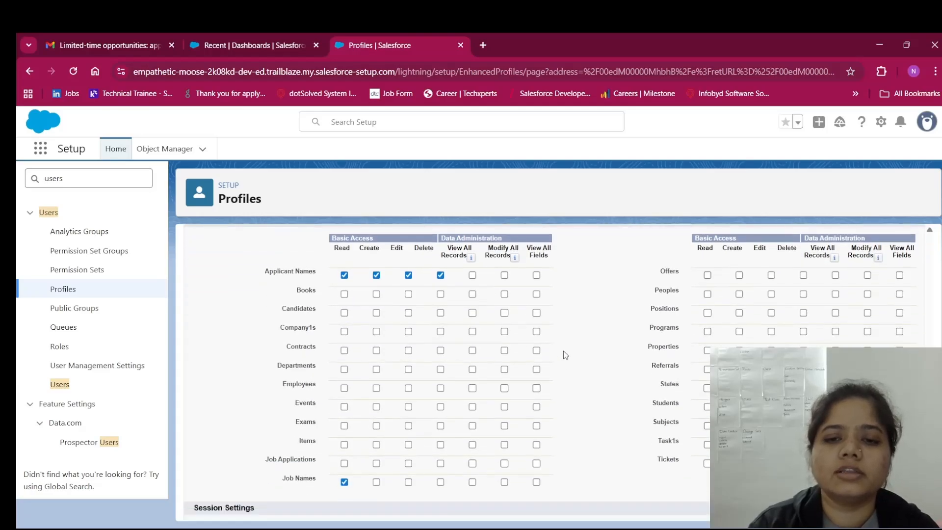
{"action": "scroll", "coordinate": [564, 353], "scroll_direction": "up", "scroll_amount": 2}
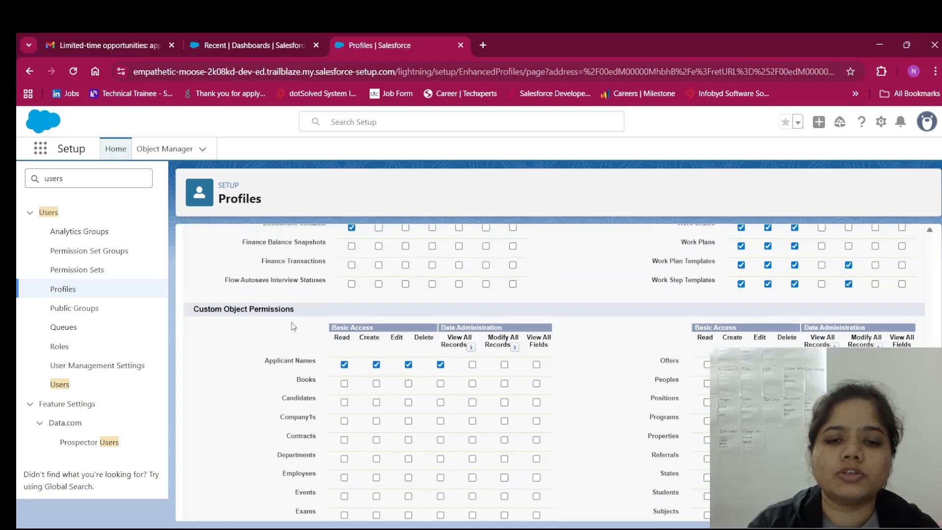
{"action": "scroll", "coordinate": [461, 296], "scroll_direction": "up", "scroll_amount": 20}
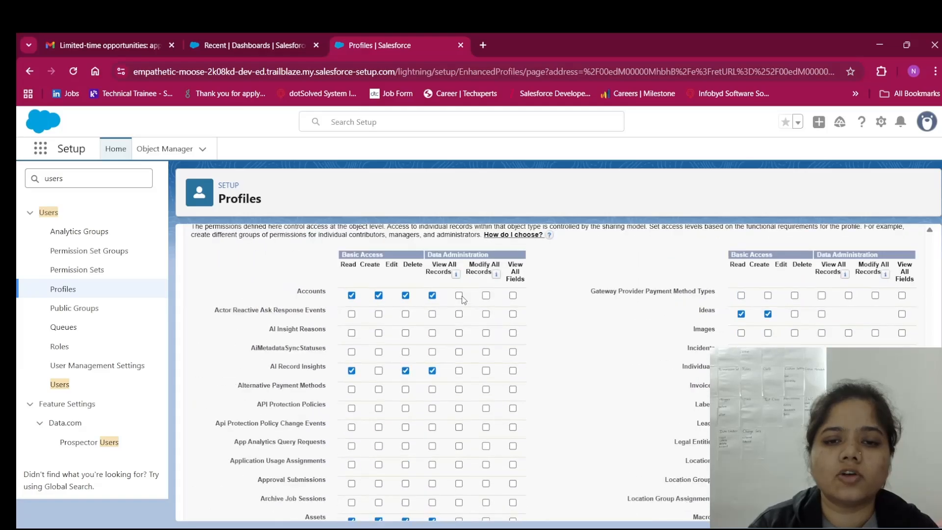
{"action": "scroll", "coordinate": [462, 296], "scroll_direction": "up", "scroll_amount": 2}
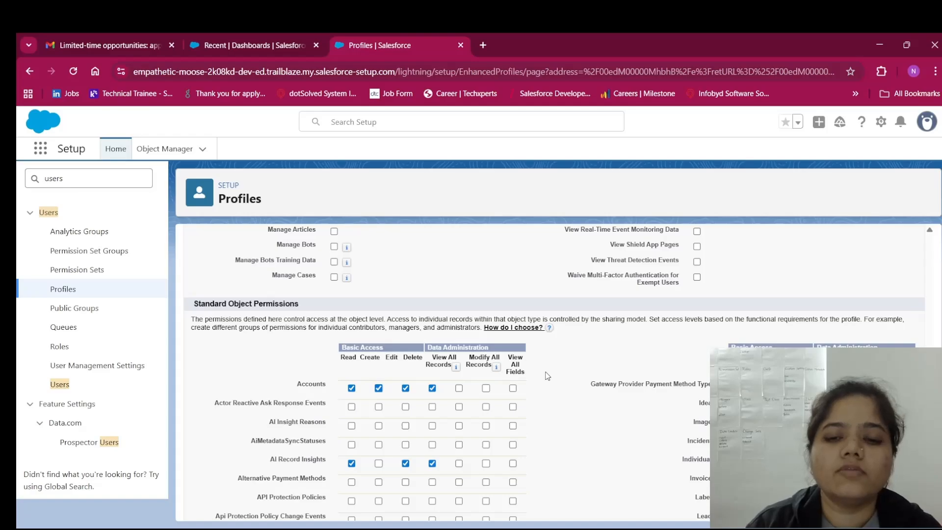
{"action": "scroll", "coordinate": [547, 376], "scroll_direction": "down", "scroll_amount": 15}
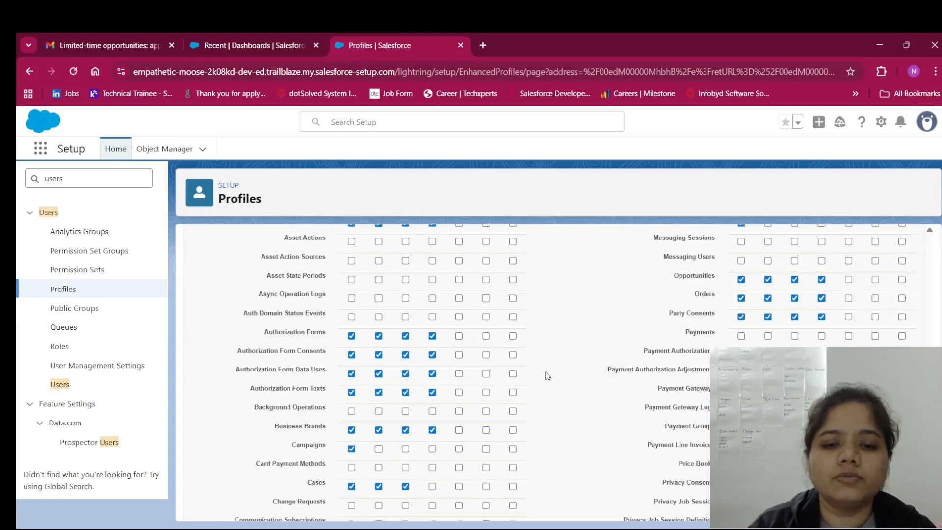
{"action": "scroll", "coordinate": [548, 375], "scroll_direction": "down", "scroll_amount": 4}
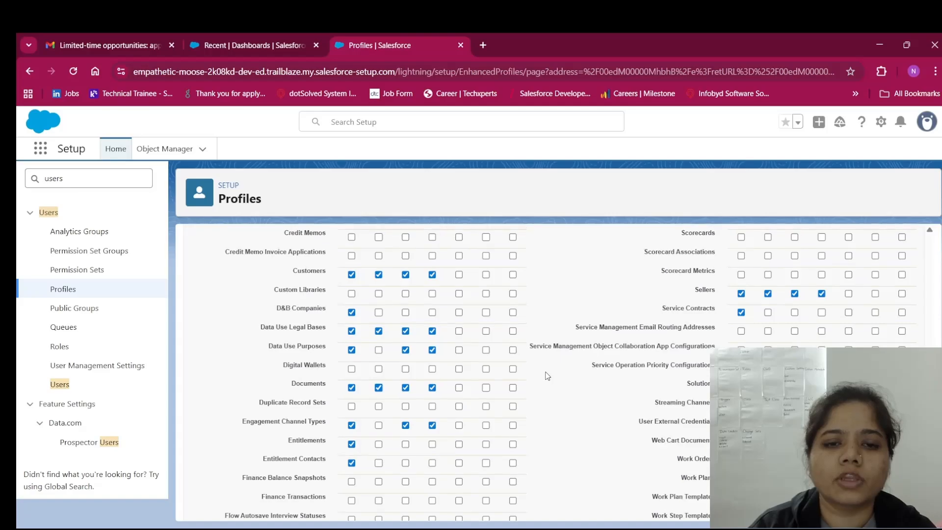
{"action": "scroll", "coordinate": [548, 376], "scroll_direction": "up", "scroll_amount": 1}
{"action": "scroll", "coordinate": [548, 376], "scroll_direction": "down", "scroll_amount": 2}
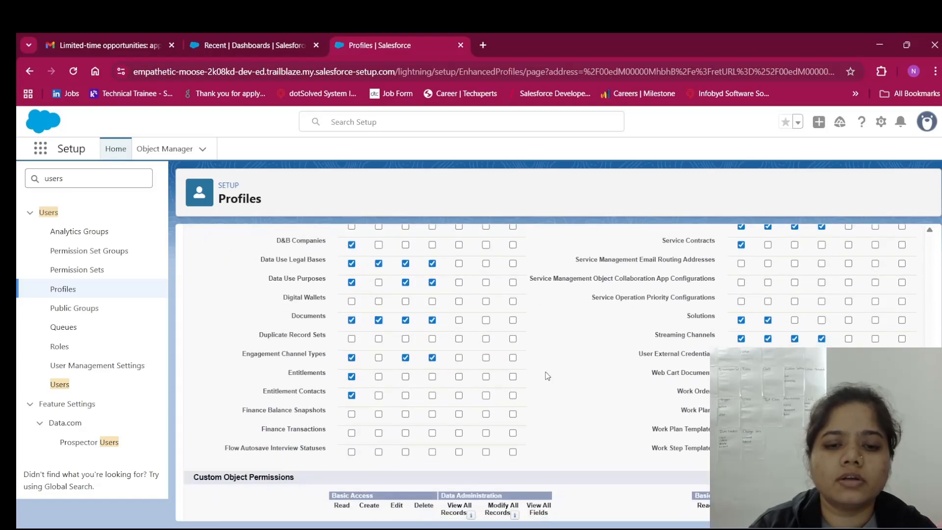
{"action": "scroll", "coordinate": [547, 376], "scroll_direction": "up", "scroll_amount": 10}
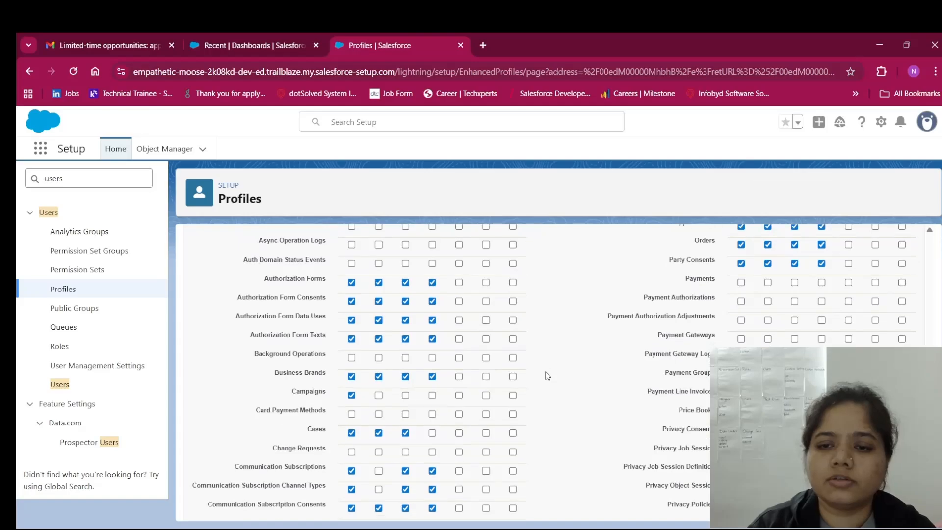
{"action": "scroll", "coordinate": [548, 376], "scroll_direction": "up", "scroll_amount": 8}
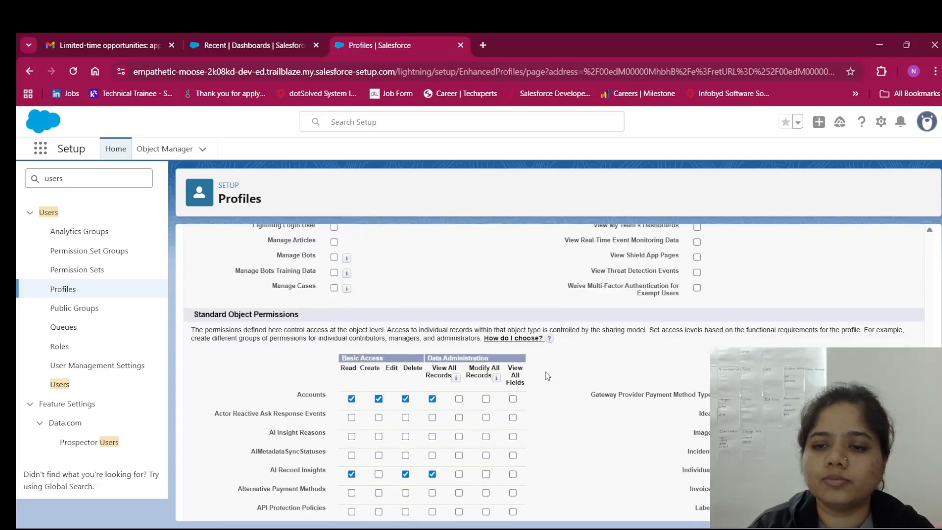
{"action": "scroll", "coordinate": [631, 417], "scroll_direction": "down", "scroll_amount": 1}
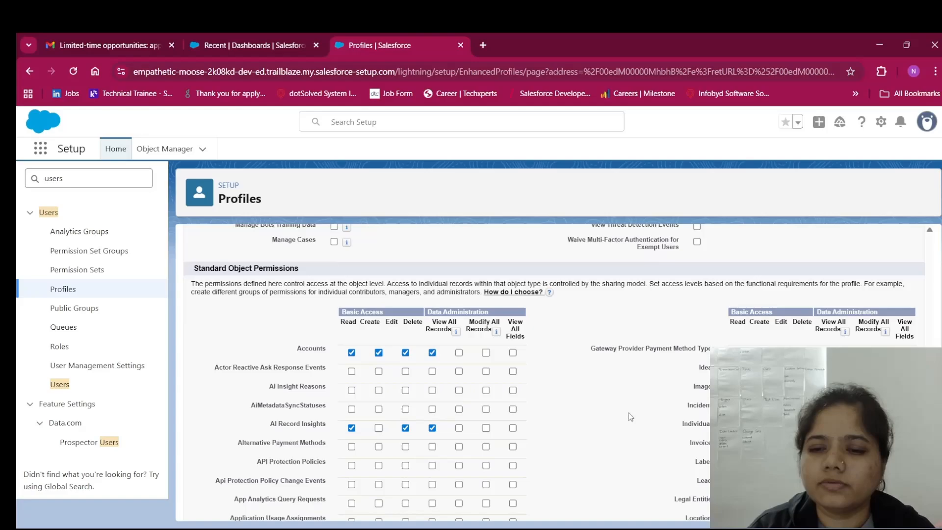
{"action": "scroll", "coordinate": [629, 413], "scroll_direction": "down", "scroll_amount": 2}
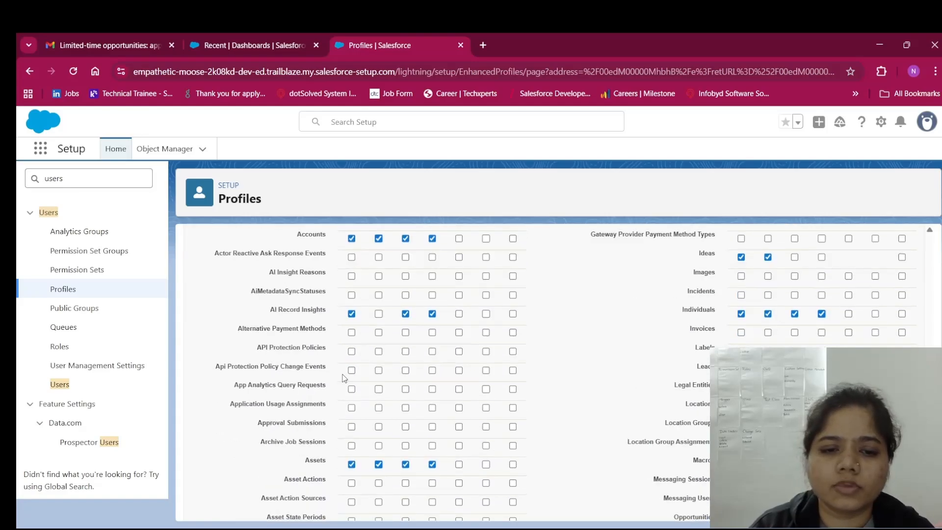
{"action": "scroll", "coordinate": [343, 378], "scroll_direction": "down", "scroll_amount": 6}
{"action": "scroll", "coordinate": [342, 378], "scroll_direction": "down", "scroll_amount": 2}
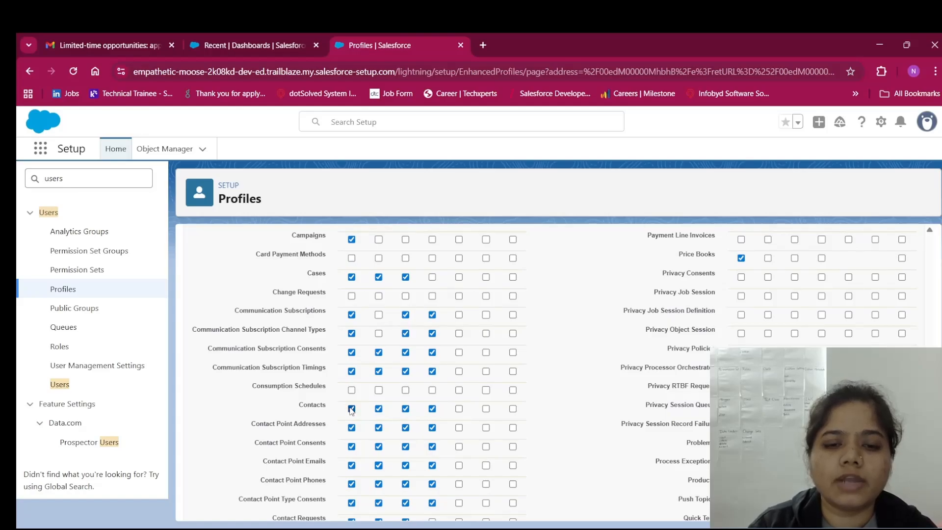
Clear Contacts Read, Create, Edit and Delete, accepting the cascade-delete warning
{"action": "left_click", "coordinate": [351, 409]}
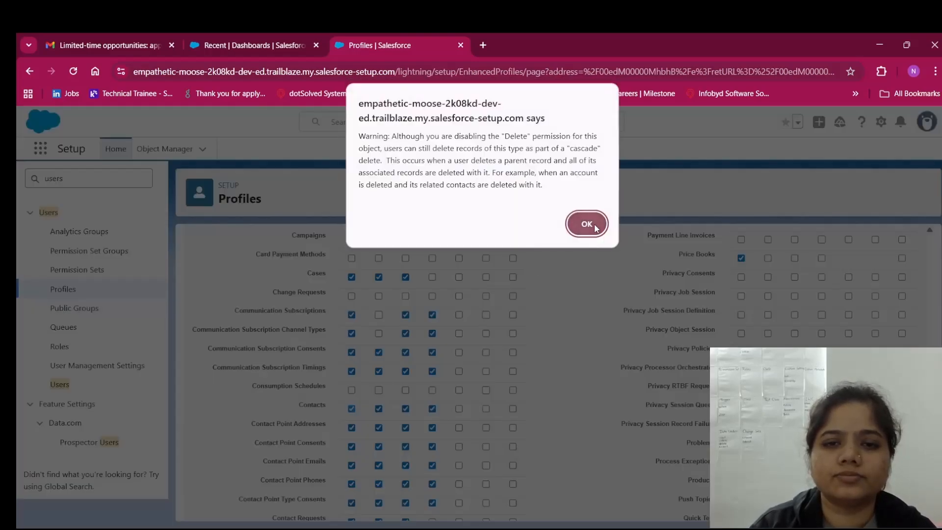
{"action": "left_click", "coordinate": [595, 226]}
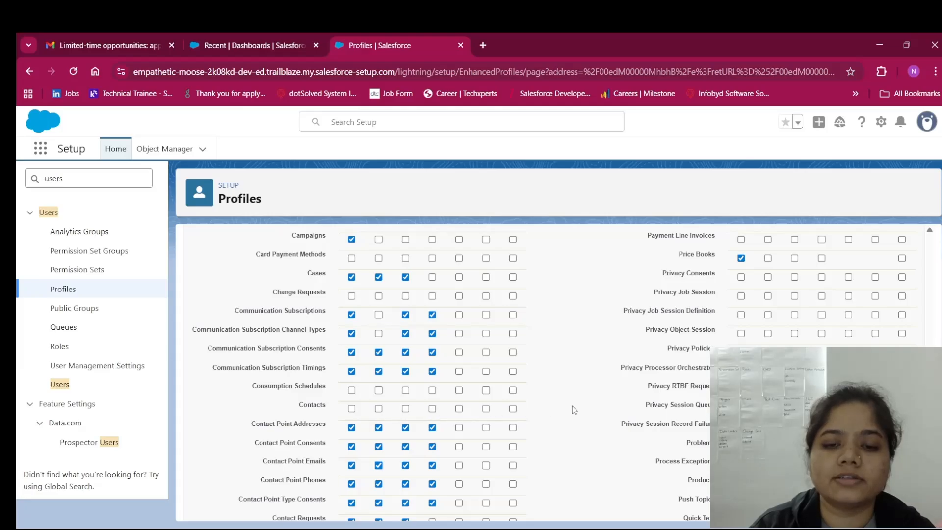
{"action": "scroll", "coordinate": [573, 410], "scroll_direction": "up", "scroll_amount": 10}
Change the Contacts entry in Standard Tab Settings from Default On to Tab Hidden
{"action": "scroll", "coordinate": [574, 410], "scroll_direction": "up", "scroll_amount": 15}
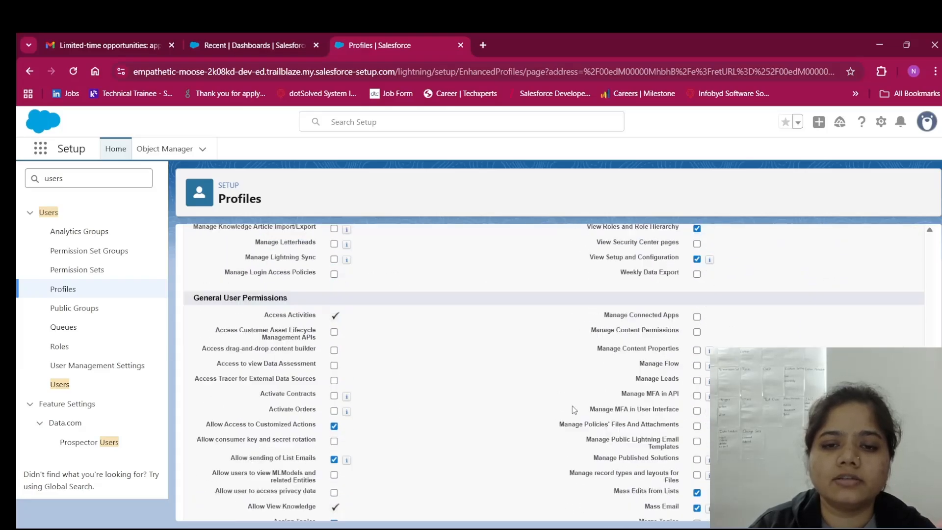
{"action": "scroll", "coordinate": [572, 405], "scroll_direction": "up", "scroll_amount": 15}
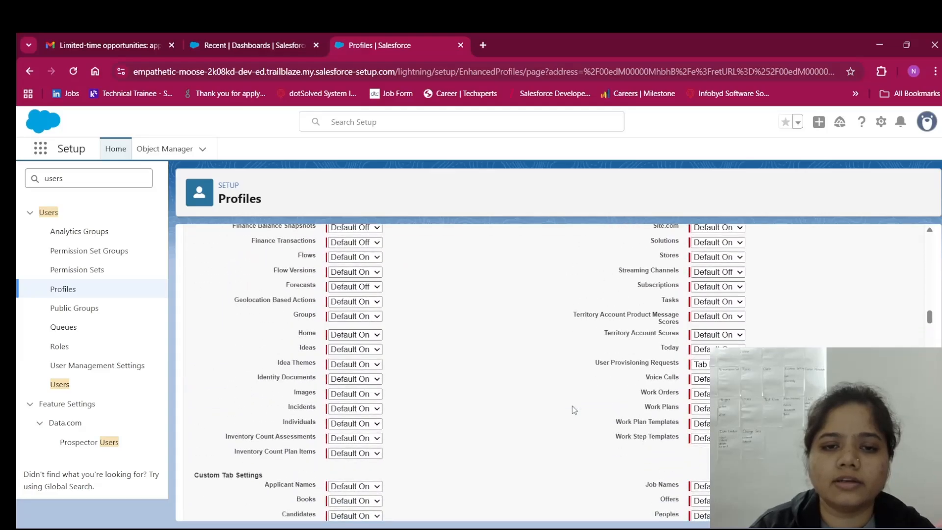
{"action": "scroll", "coordinate": [573, 409], "scroll_direction": "up", "scroll_amount": 15}
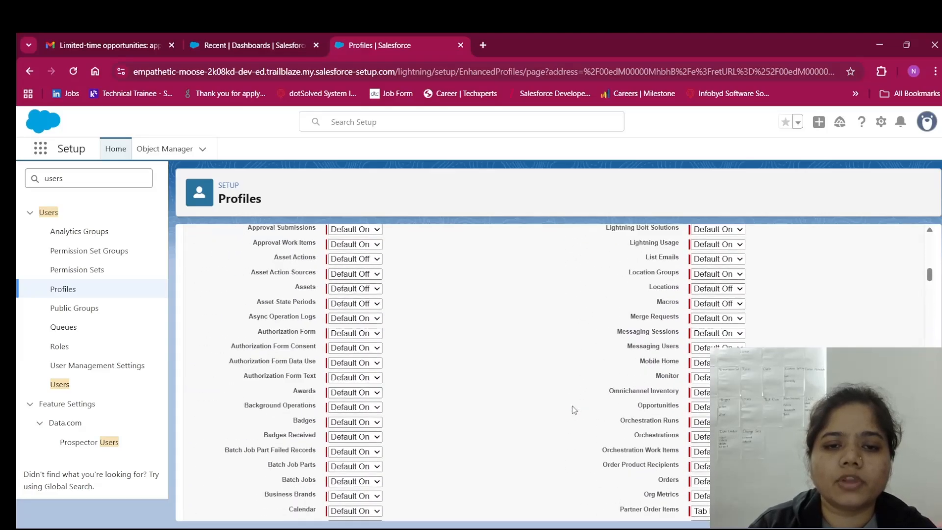
{"action": "scroll", "coordinate": [573, 409], "scroll_direction": "down", "scroll_amount": 10}
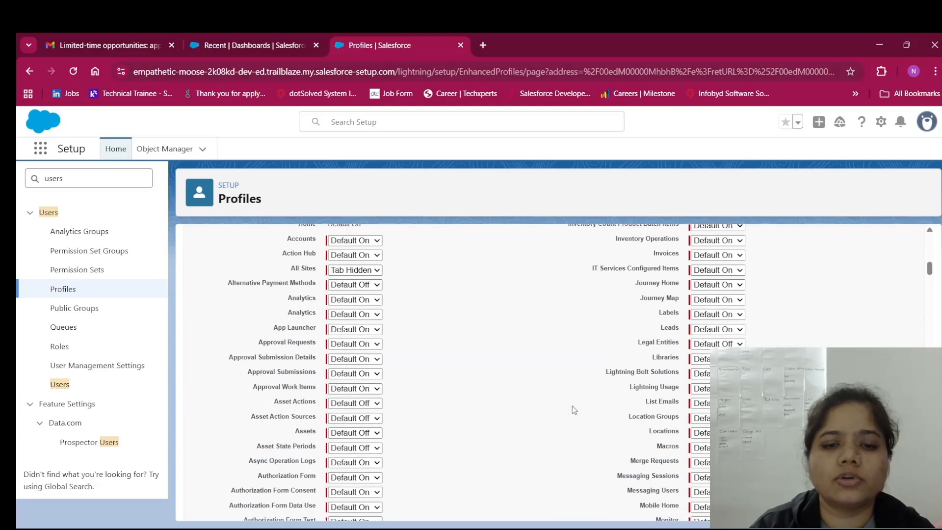
{"action": "scroll", "coordinate": [573, 406], "scroll_direction": "down", "scroll_amount": 15}
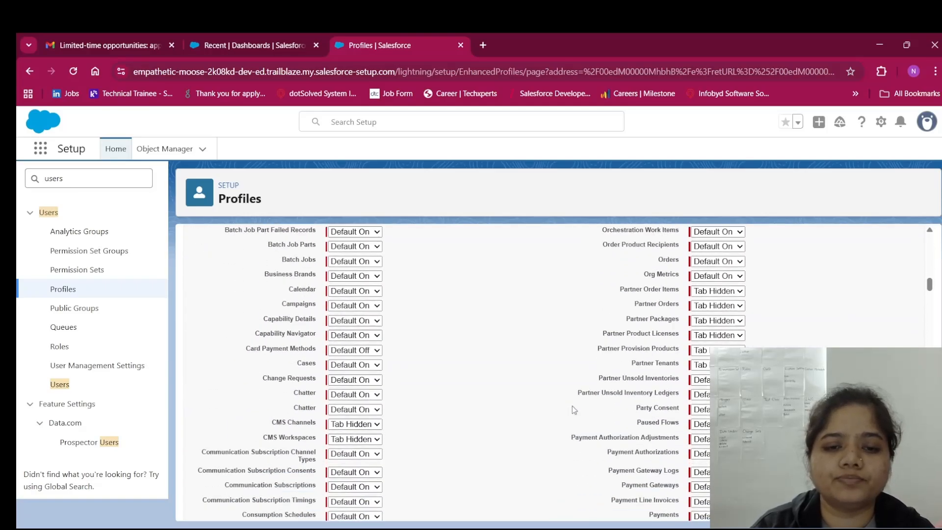
{"action": "scroll", "coordinate": [572, 405], "scroll_direction": "down", "scroll_amount": 4}
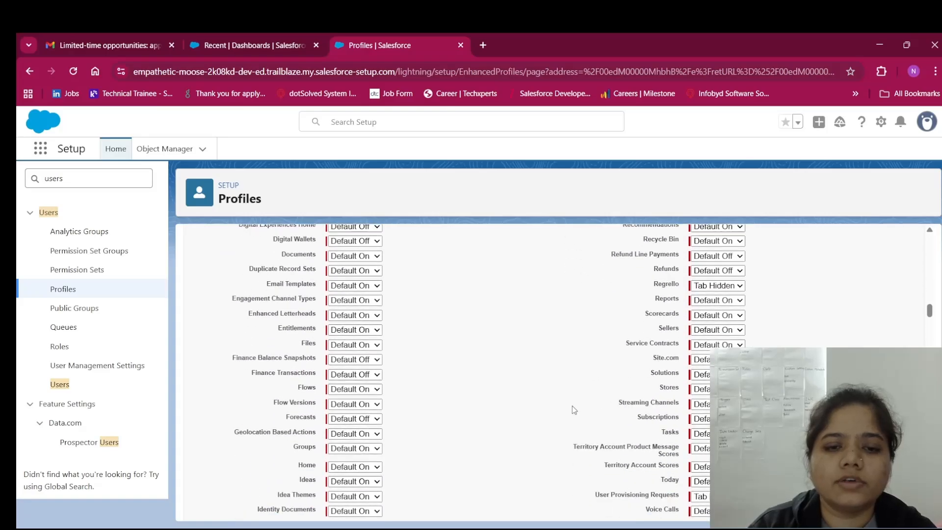
{"action": "scroll", "coordinate": [572, 405], "scroll_direction": "down", "scroll_amount": 3}
{"action": "scroll", "coordinate": [573, 405], "scroll_direction": "up", "scroll_amount": 6}
{"action": "scroll", "coordinate": [572, 406], "scroll_direction": "up", "scroll_amount": 6}
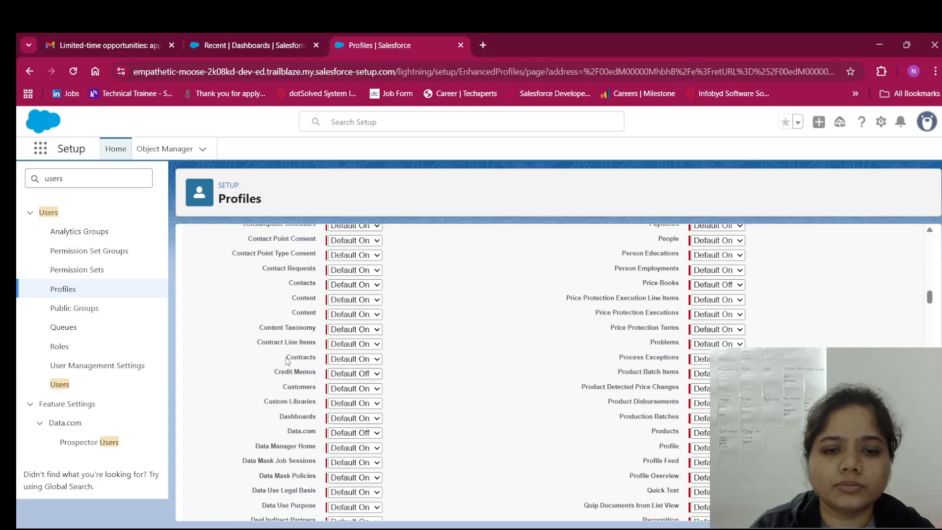
{"action": "scroll", "coordinate": [301, 362], "scroll_direction": "down", "scroll_amount": 3}
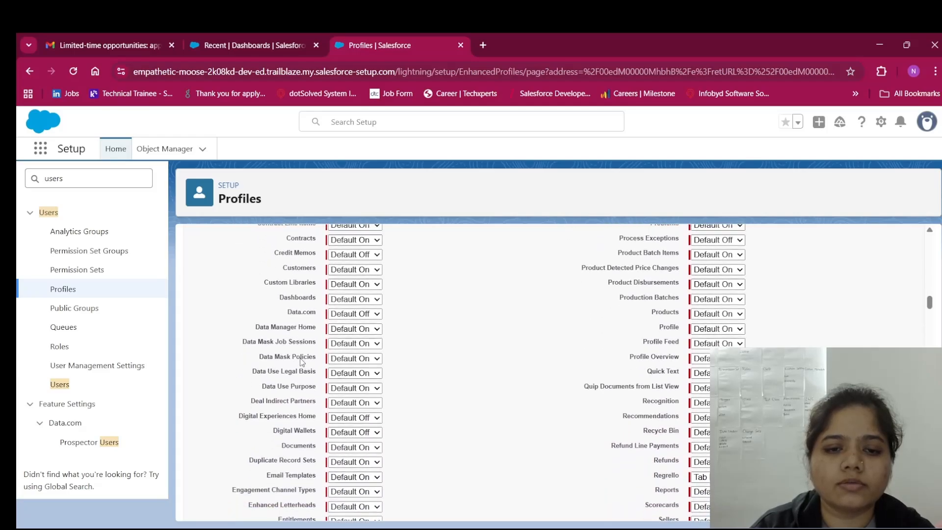
{"action": "scroll", "coordinate": [302, 362], "scroll_direction": "up", "scroll_amount": 4}
{"action": "scroll", "coordinate": [301, 362], "scroll_direction": "up", "scroll_amount": 1}
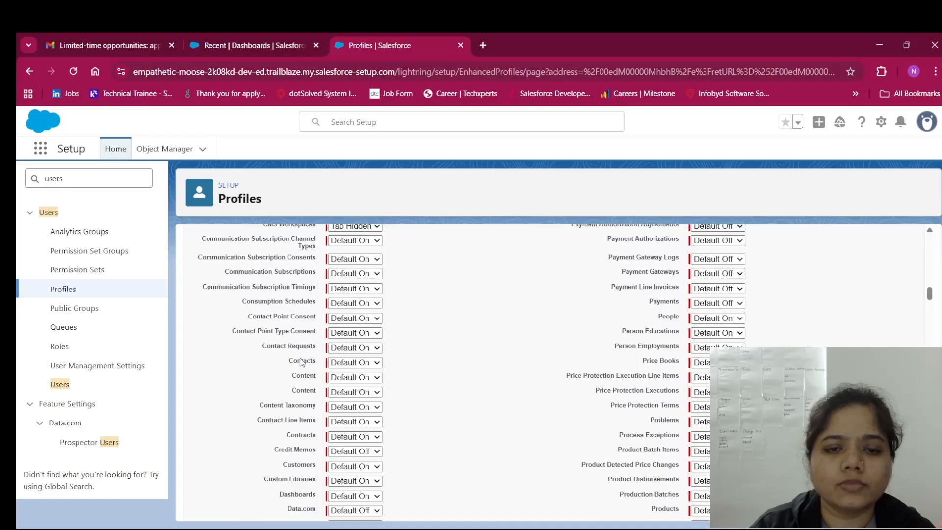
{"action": "left_click", "coordinate": [355, 382]}
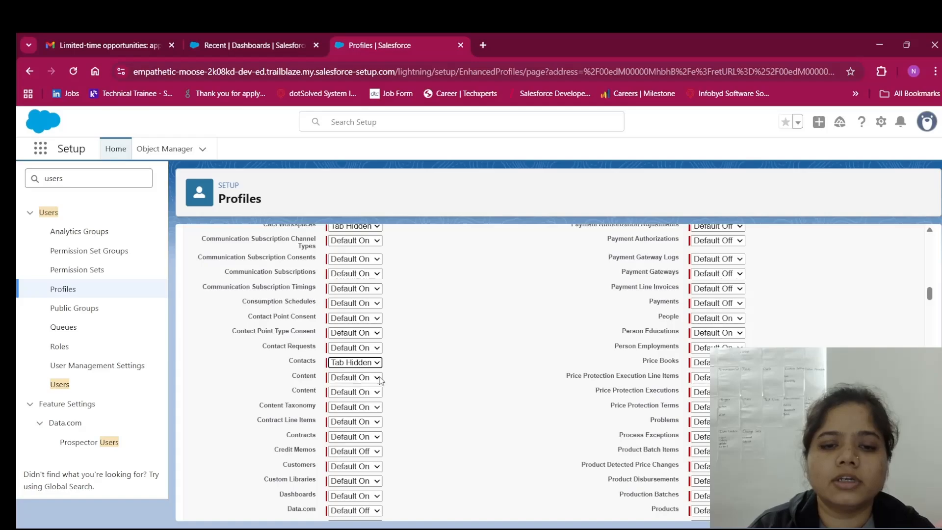
{"action": "scroll", "coordinate": [432, 386], "scroll_direction": "down", "scroll_amount": 2}
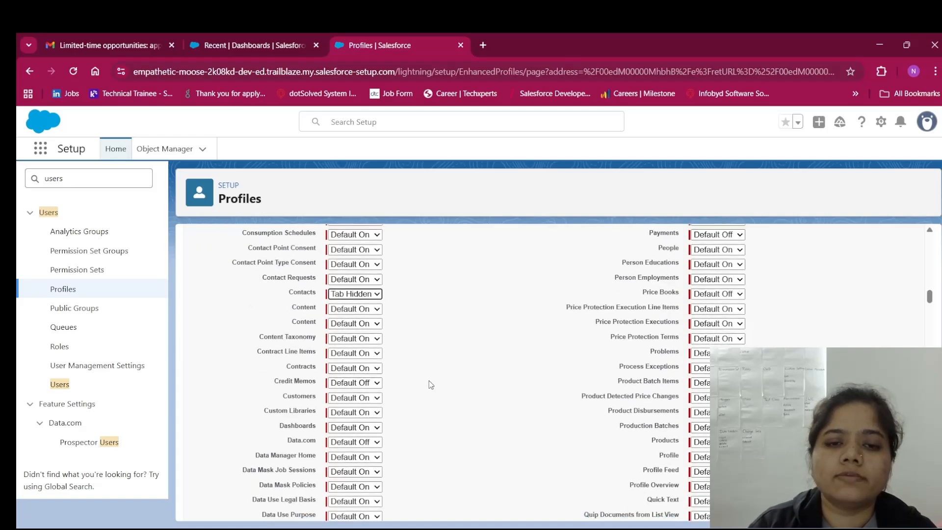
{"action": "scroll", "coordinate": [431, 385], "scroll_direction": "down", "scroll_amount": 15}
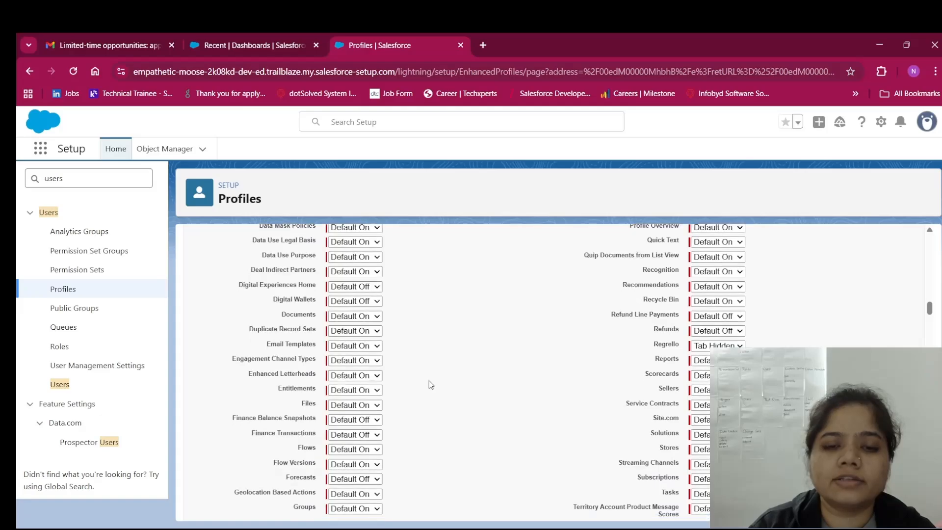
{"action": "scroll", "coordinate": [431, 385], "scroll_direction": "down", "scroll_amount": 15}
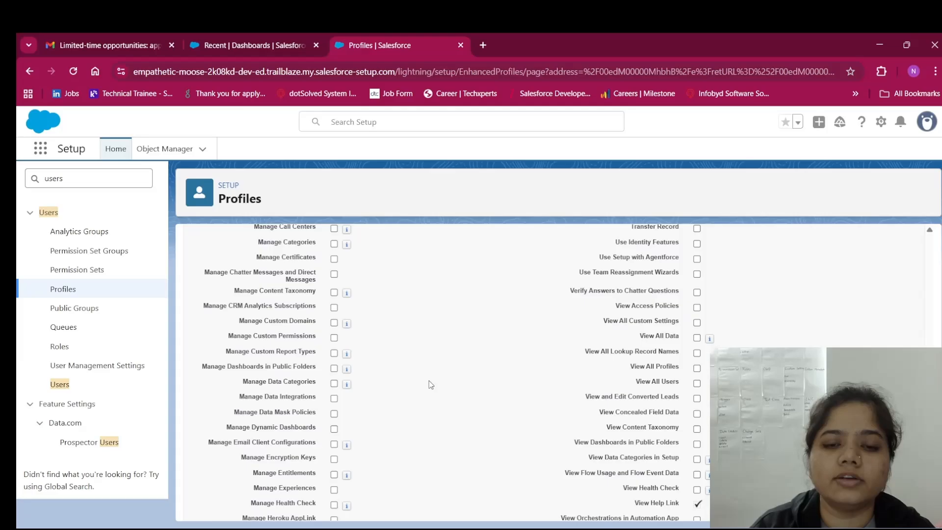
{"action": "scroll", "coordinate": [431, 384], "scroll_direction": "down", "scroll_amount": 20}
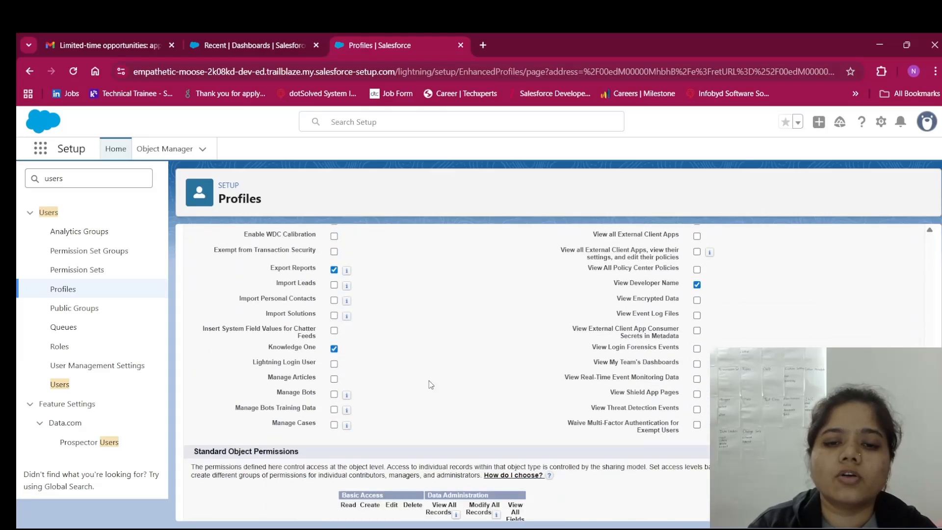
{"action": "scroll", "coordinate": [430, 385], "scroll_direction": "down", "scroll_amount": 4}
{"action": "scroll", "coordinate": [431, 385], "scroll_direction": "down", "scroll_amount": 15}
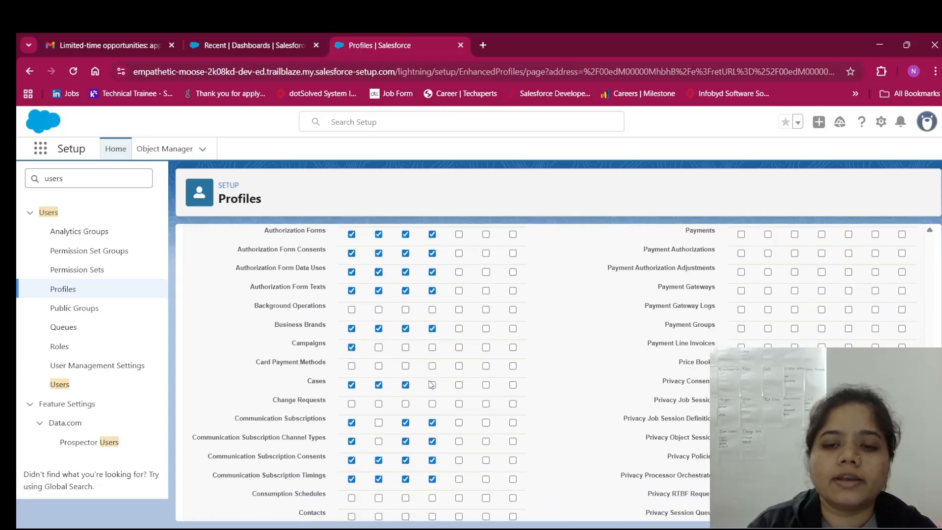
{"action": "scroll", "coordinate": [429, 381], "scroll_direction": "down", "scroll_amount": 10}
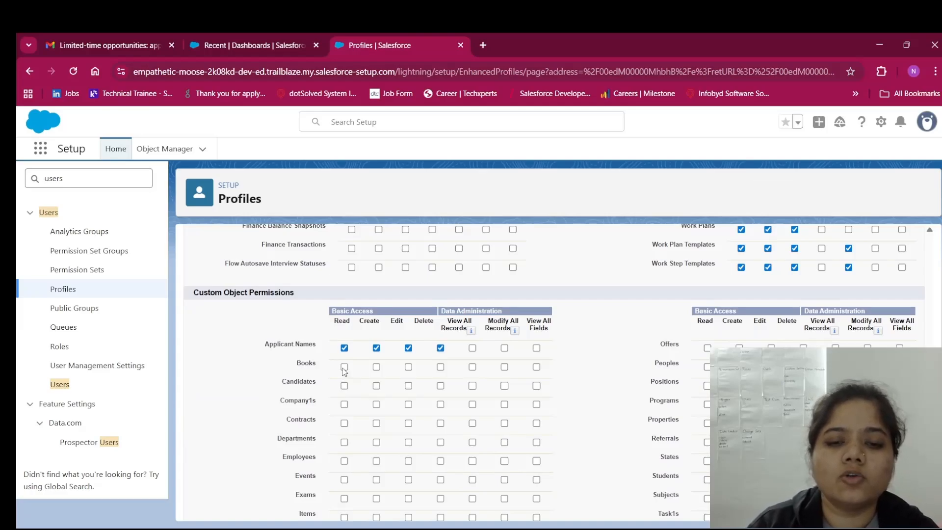
Grant the Books custom object Read, Create and Delete access
{"action": "left_click", "coordinate": [345, 368]}
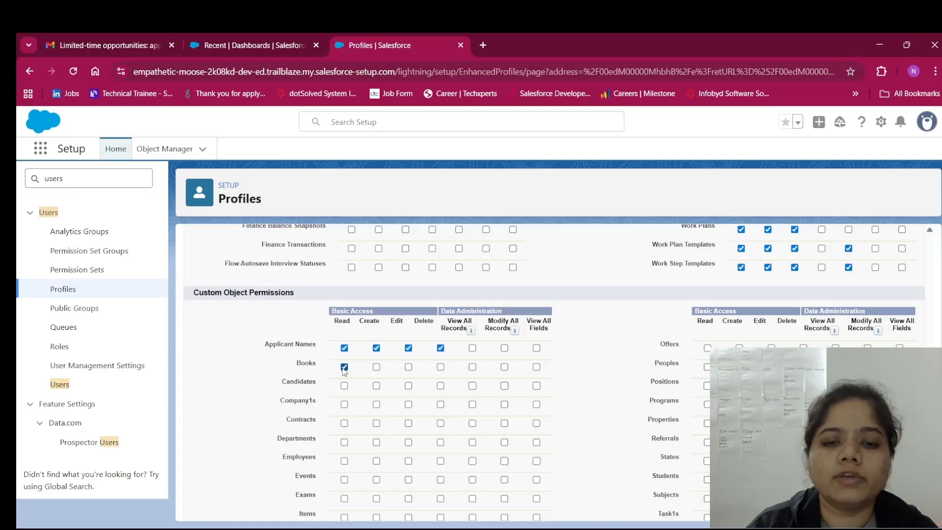
{"action": "left_click", "coordinate": [376, 367]}
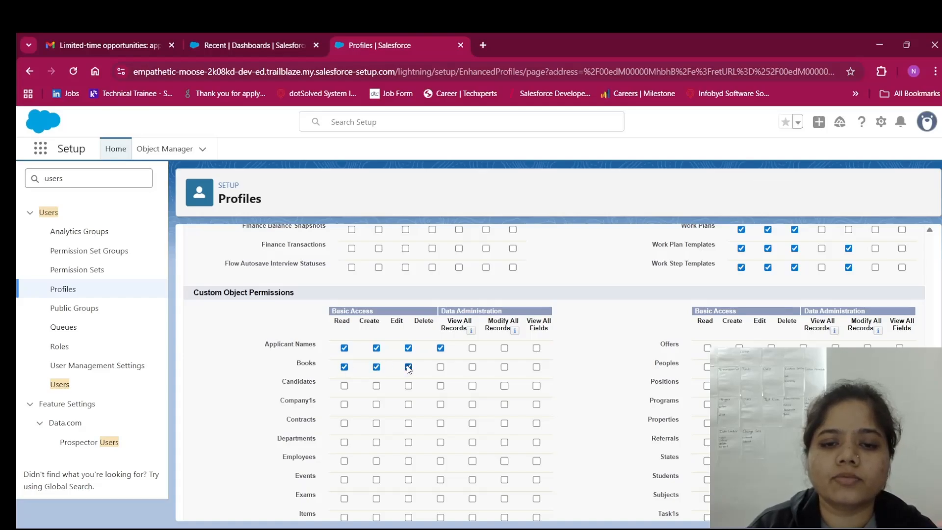
{"action": "left_click", "coordinate": [440, 367]}
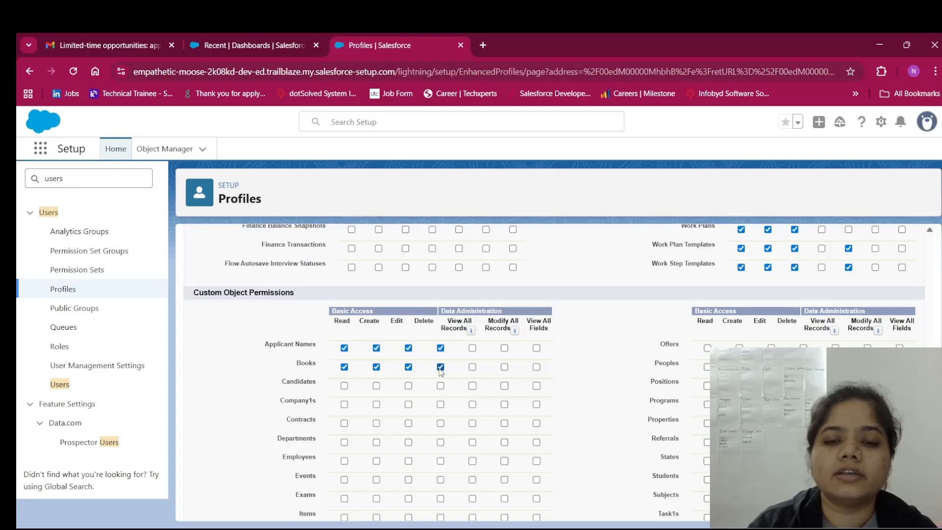
Grant the Candidates custom object Read, Create, Edit and Delete access
{"action": "left_click", "coordinate": [345, 387]}
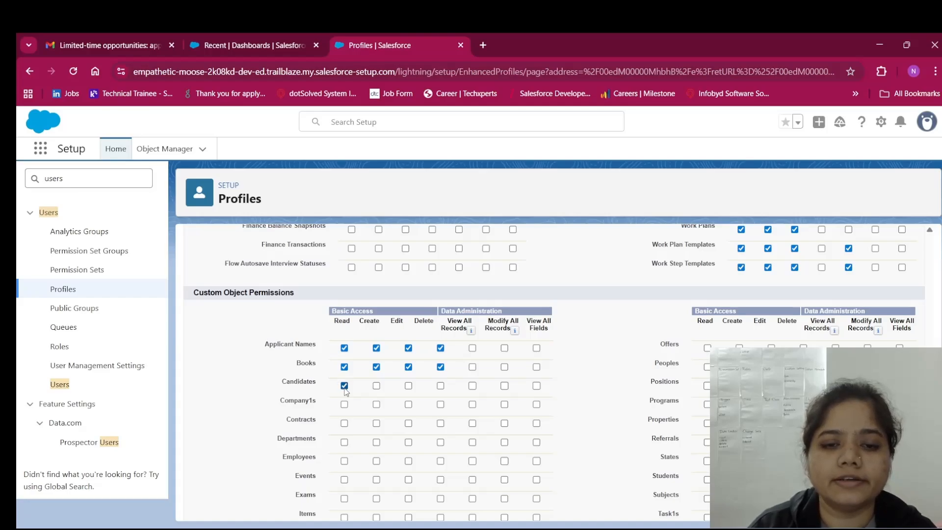
{"action": "left_click", "coordinate": [377, 387]}
{"action": "left_click", "coordinate": [409, 387]}
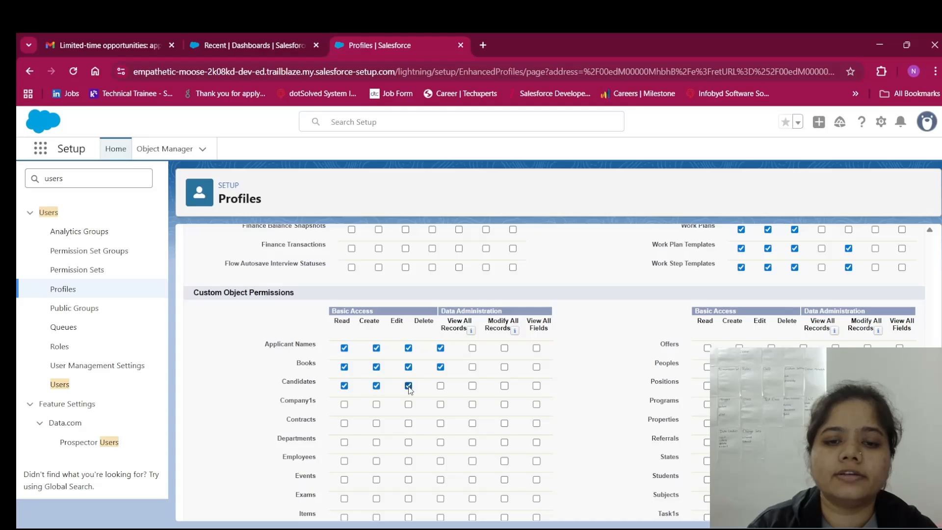
{"action": "left_click", "coordinate": [441, 387]}
{"action": "scroll", "coordinate": [441, 393], "scroll_direction": "down", "scroll_amount": 5}
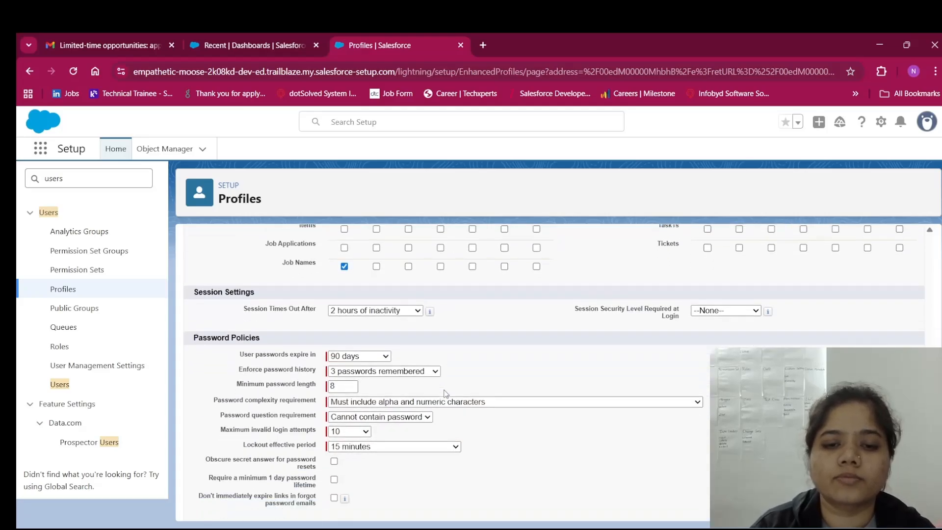
{"action": "scroll", "coordinate": [445, 393], "scroll_direction": "up", "scroll_amount": 5}
{"action": "scroll", "coordinate": [445, 392], "scroll_direction": "up", "scroll_amount": 15}
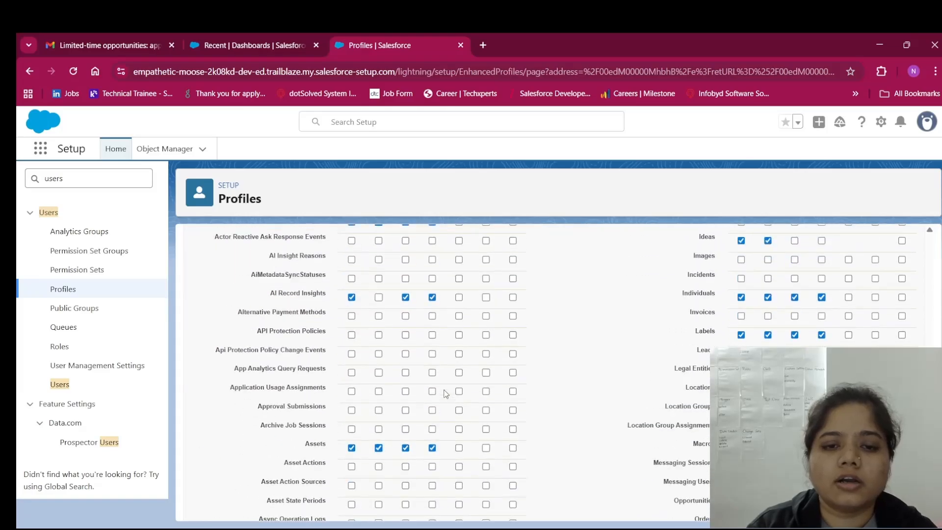
{"action": "scroll", "coordinate": [445, 393], "scroll_direction": "up", "scroll_amount": 15}
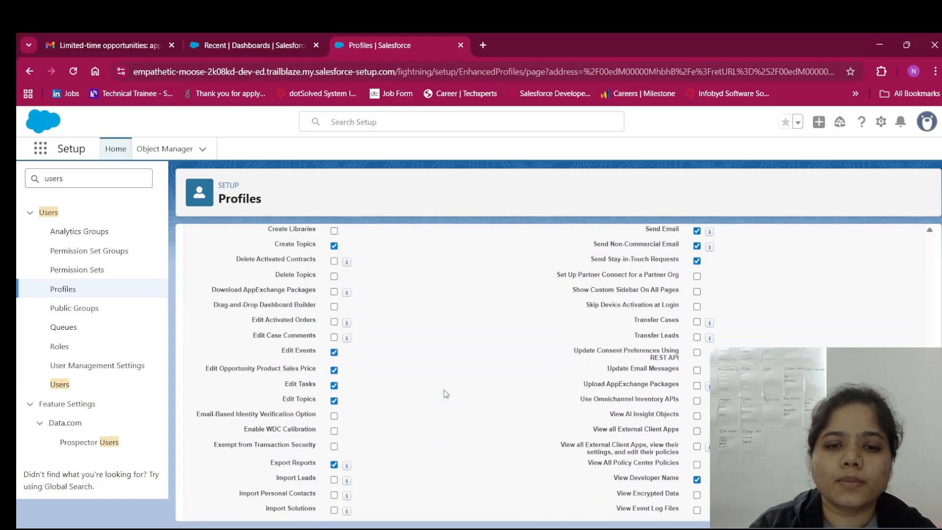
{"action": "scroll", "coordinate": [446, 394], "scroll_direction": "up", "scroll_amount": 12}
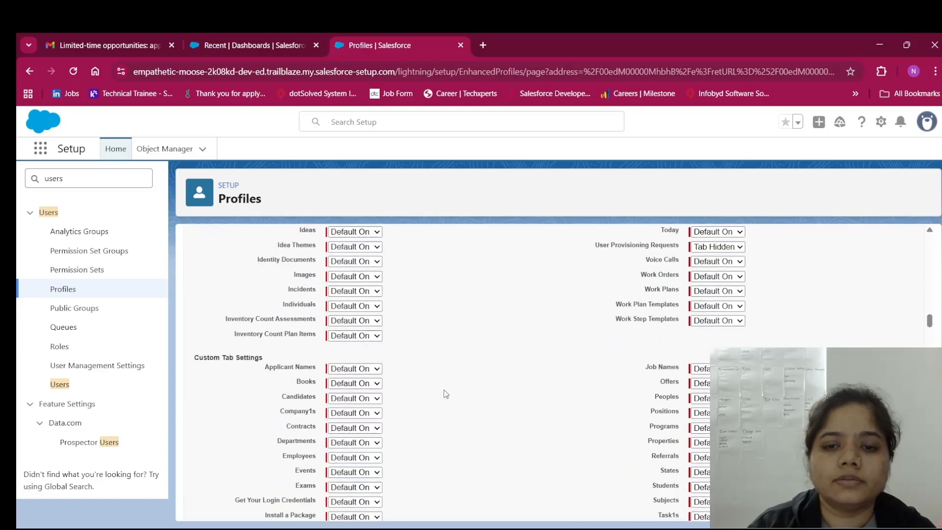
{"action": "scroll", "coordinate": [446, 393], "scroll_direction": "up", "scroll_amount": 3}
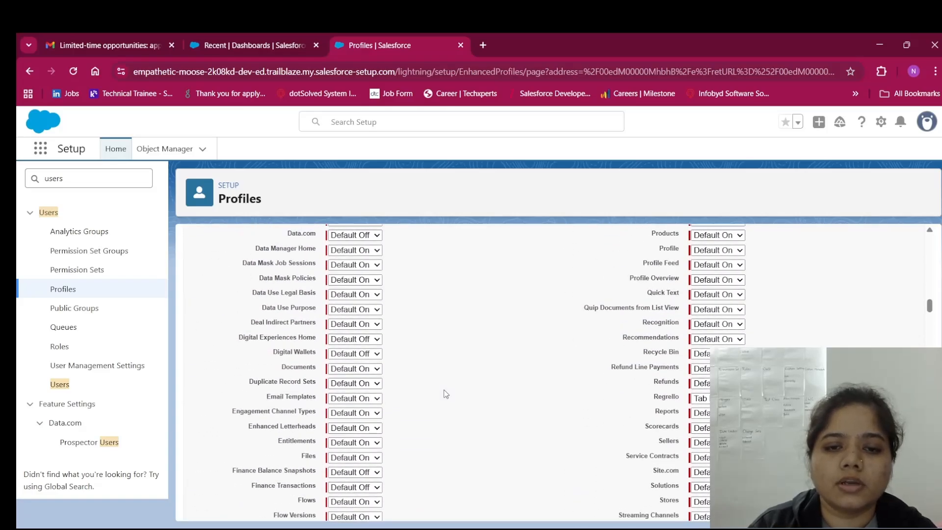
{"action": "scroll", "coordinate": [446, 393], "scroll_direction": "down", "scroll_amount": 12}
{"action": "scroll", "coordinate": [446, 394], "scroll_direction": "up", "scroll_amount": 20}
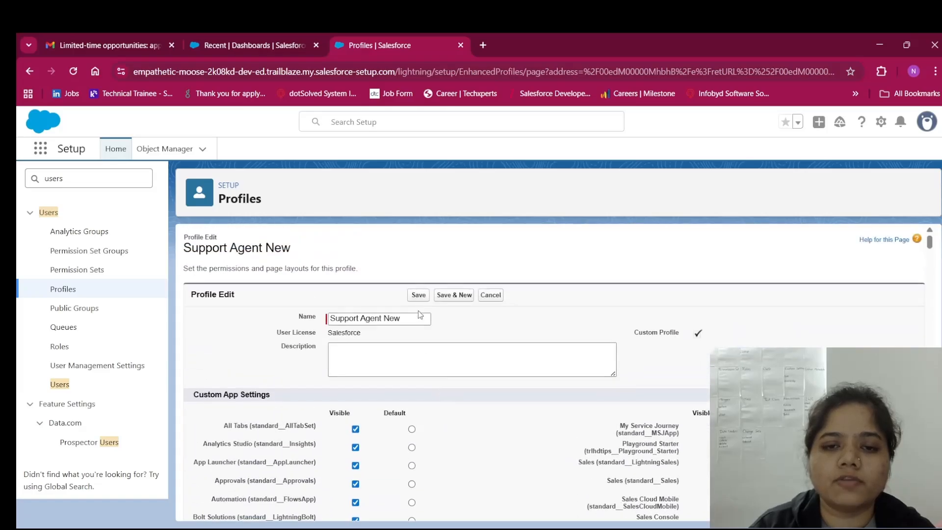
Save the profile changes, then log in as the test user from the Users list
{"action": "left_click", "coordinate": [418, 301]}
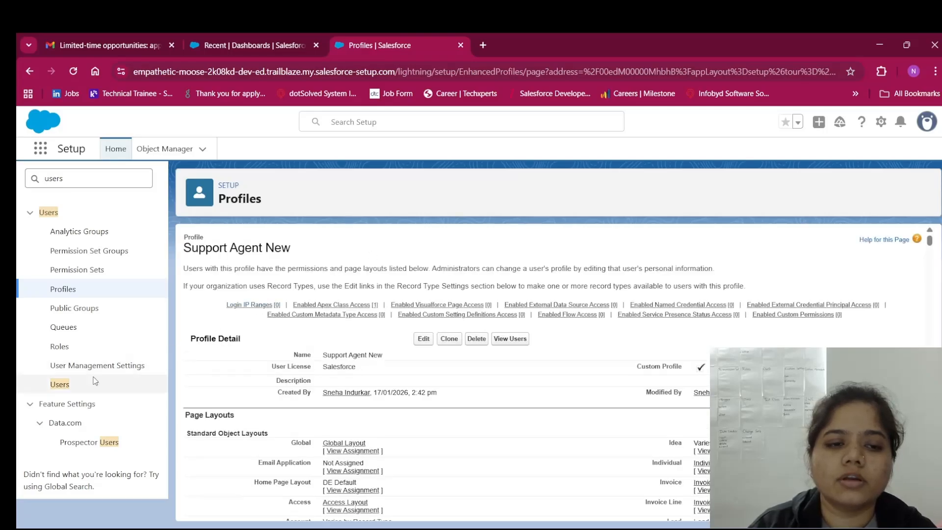
{"action": "left_click", "coordinate": [70, 385]}
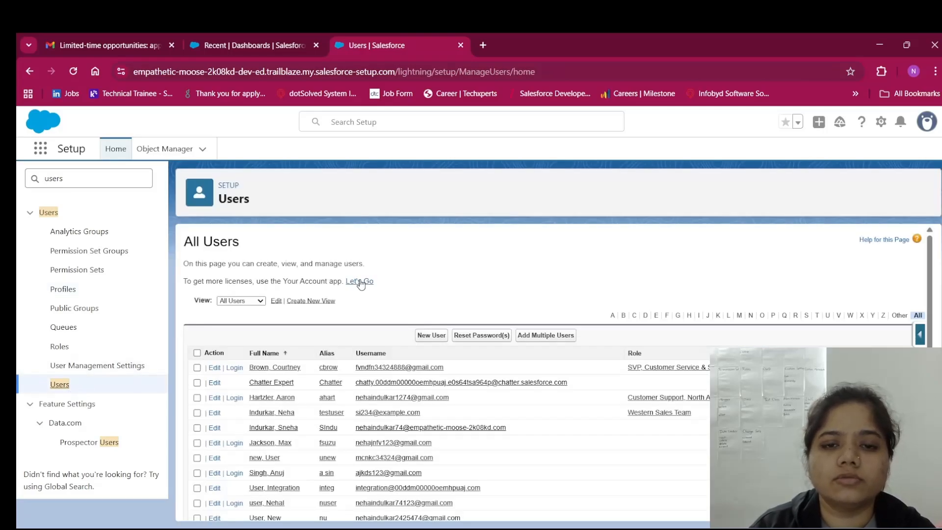
{"action": "scroll", "coordinate": [361, 285], "scroll_direction": "down", "scroll_amount": 3}
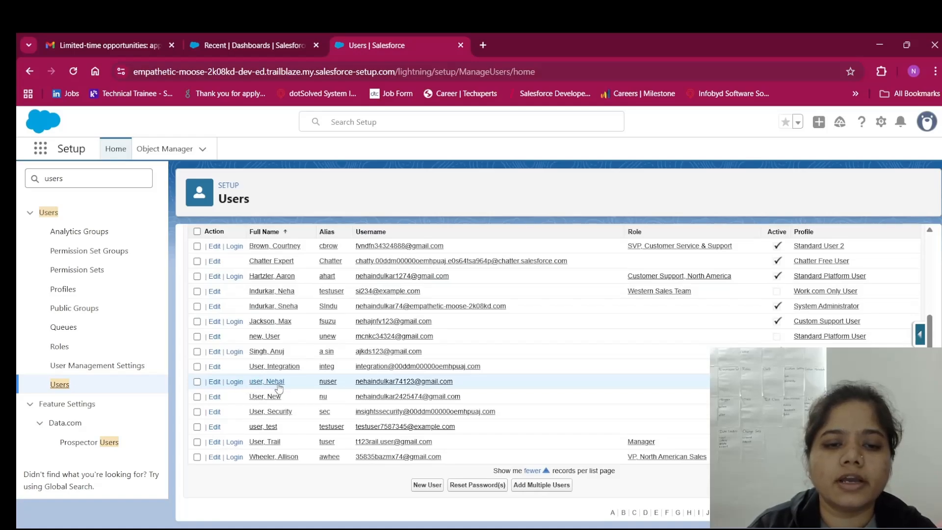
{"action": "left_click", "coordinate": [234, 382]}
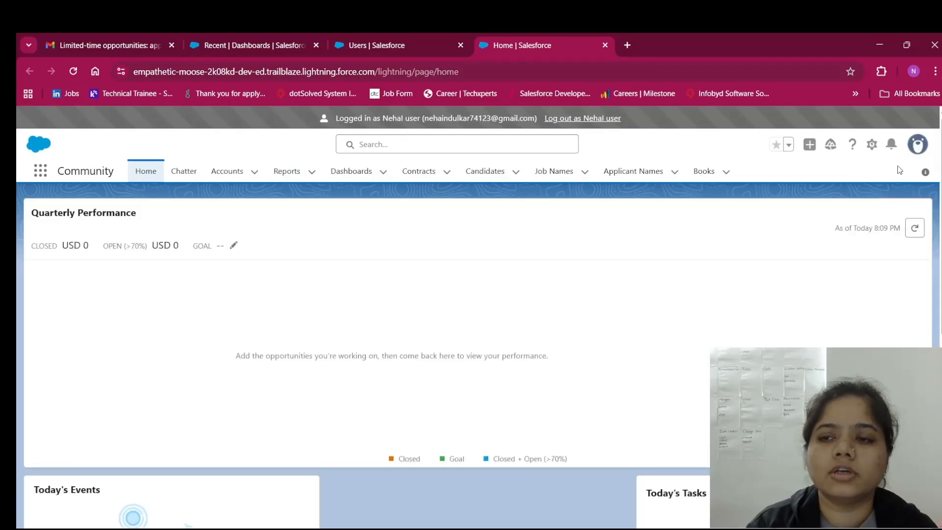
Check the logged-in test user's profile panel, then close it
{"action": "left_click", "coordinate": [917, 151]}
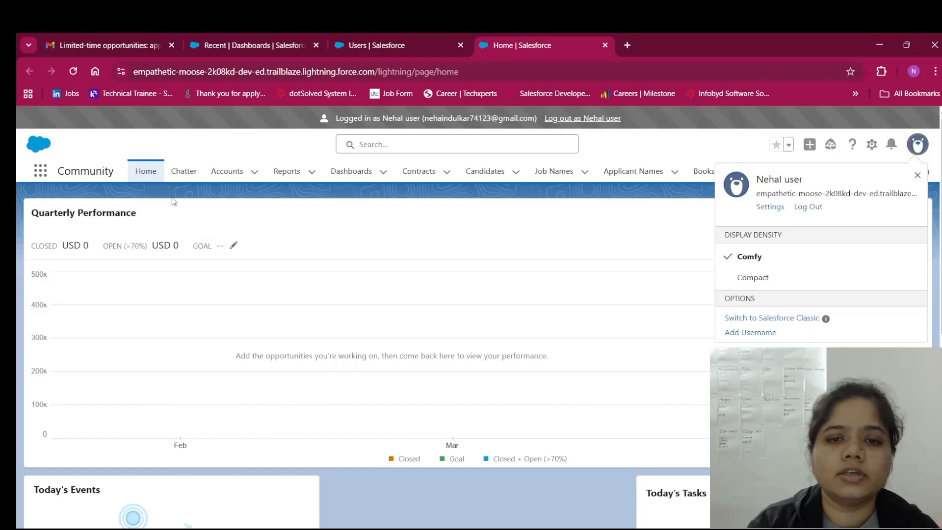
{"action": "left_click", "coordinate": [699, 158]}
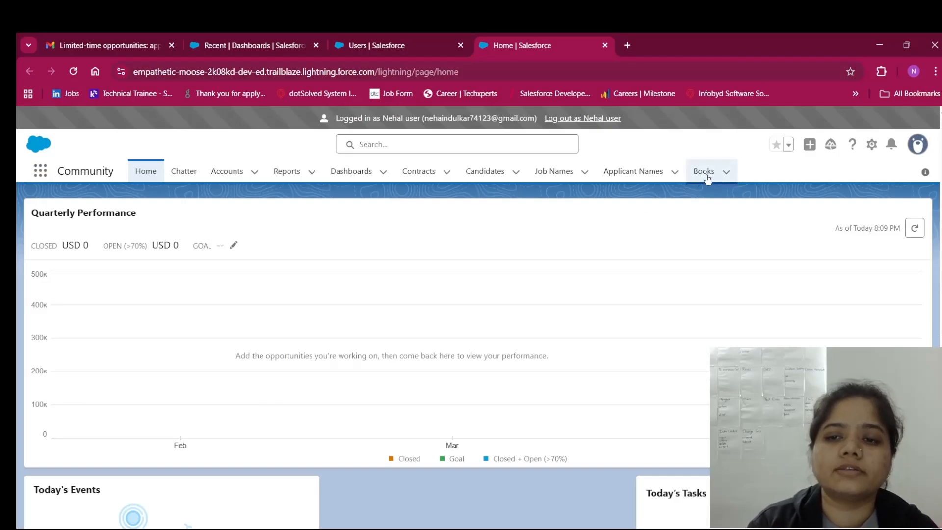
Search the App Launcher for 'Contact' and open the top match, Contact Point Consents
{"action": "left_click", "coordinate": [34, 172]}
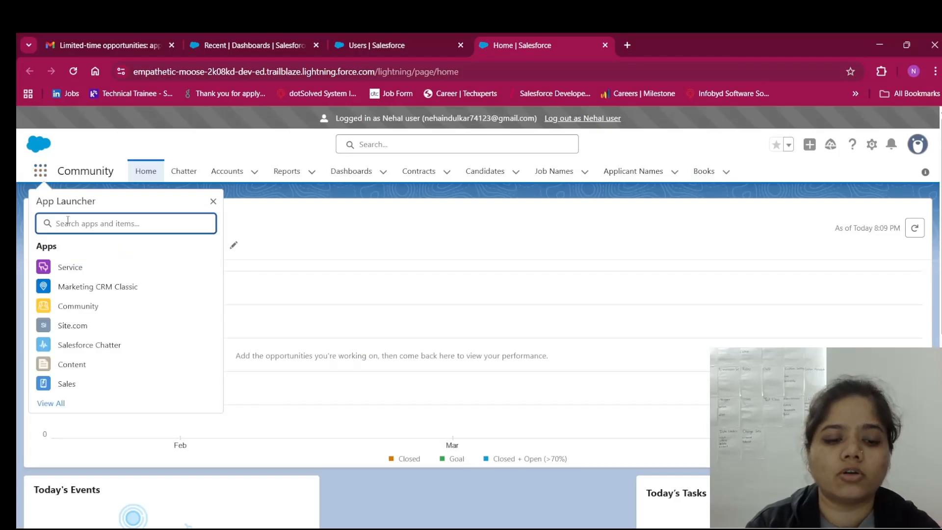
{"action": "type", "text": "Conta"}
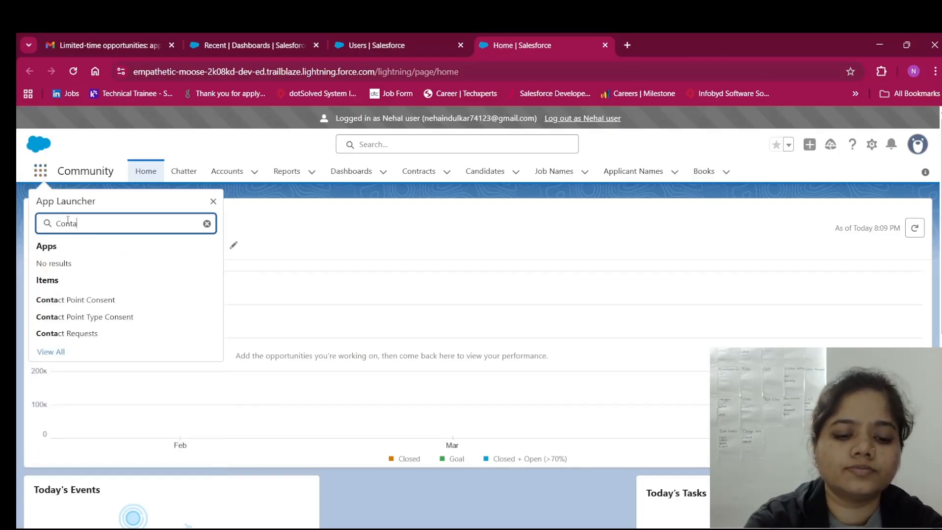
{"action": "type", "text": "ct"}
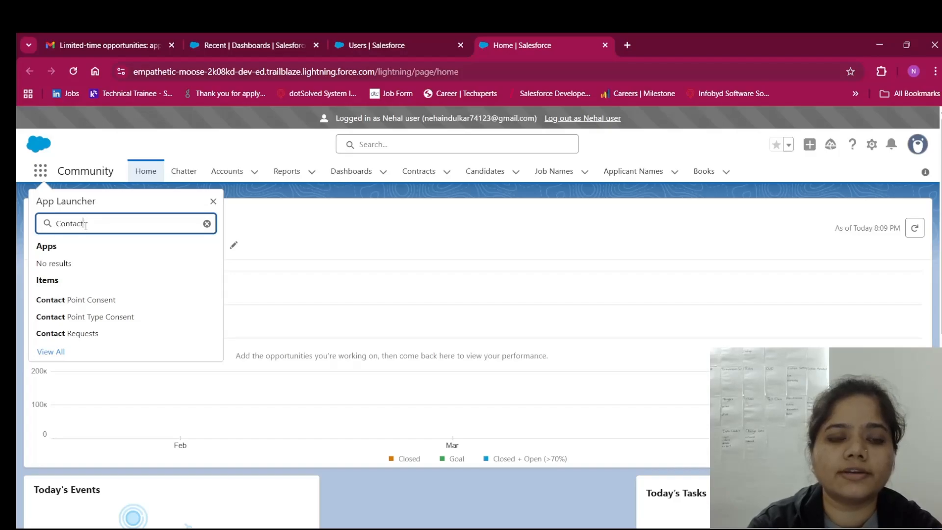
{"action": "key", "text": "Return"}
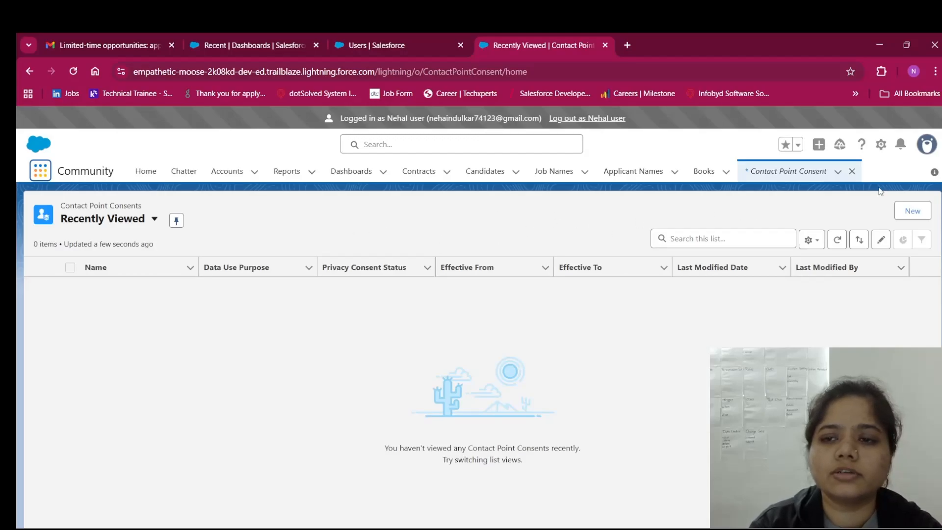
Close the Contact Point Consent tab and browse the App Launcher's All Items for Contacts
{"action": "left_click", "coordinate": [853, 172]}
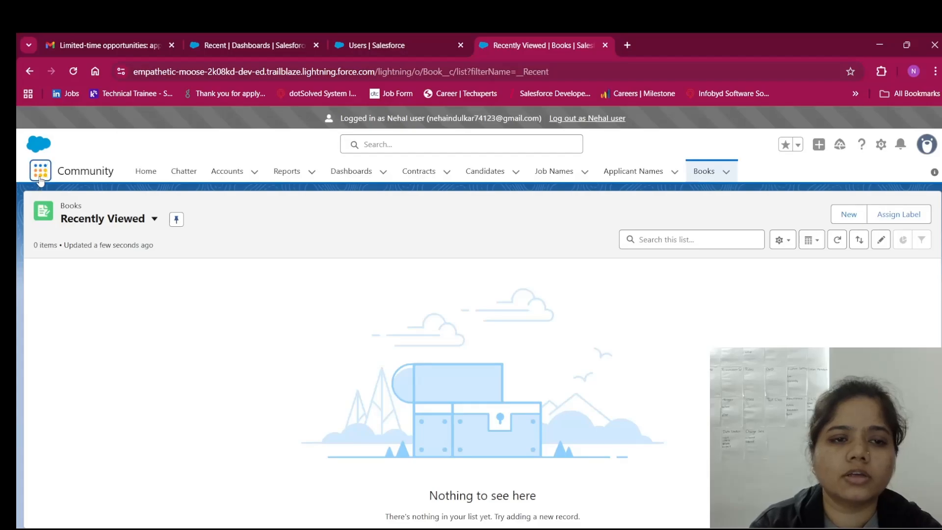
{"action": "left_click", "coordinate": [40, 171]}
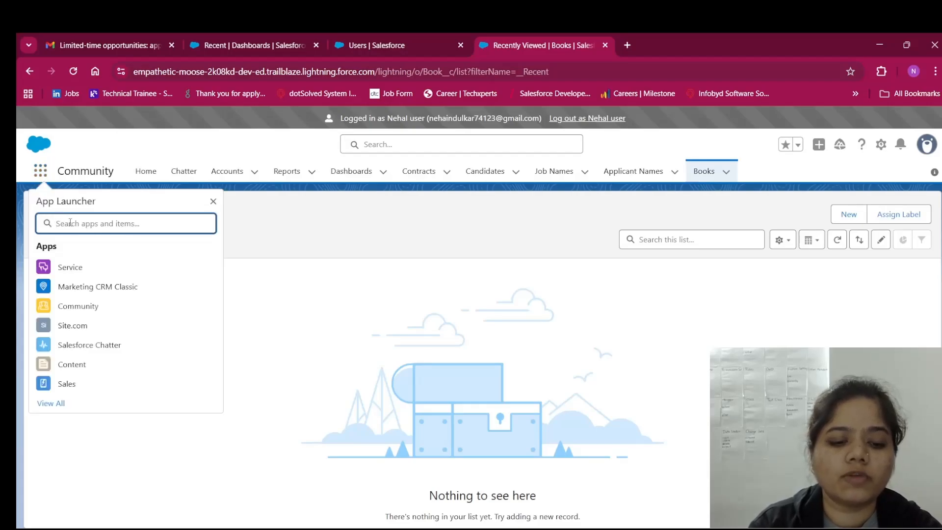
{"action": "type", "text": "Contac"}
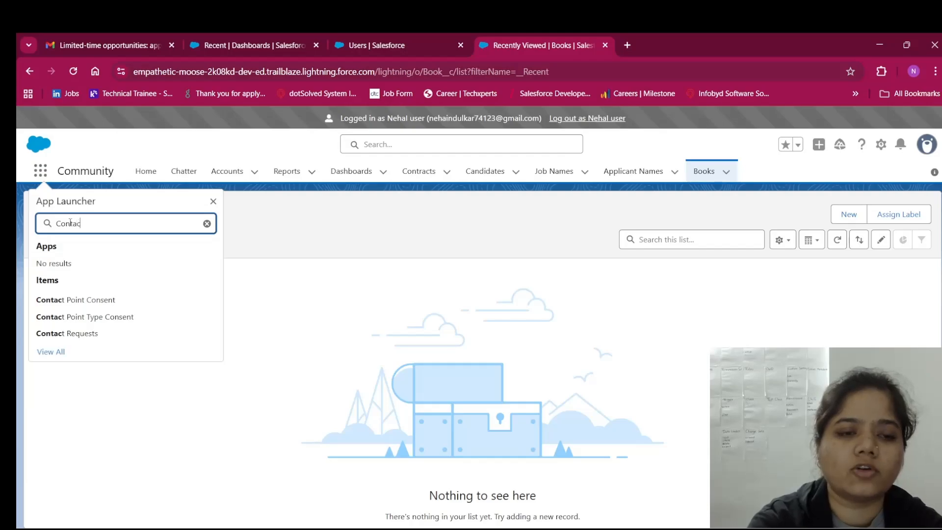
{"action": "type", "text": "t"}
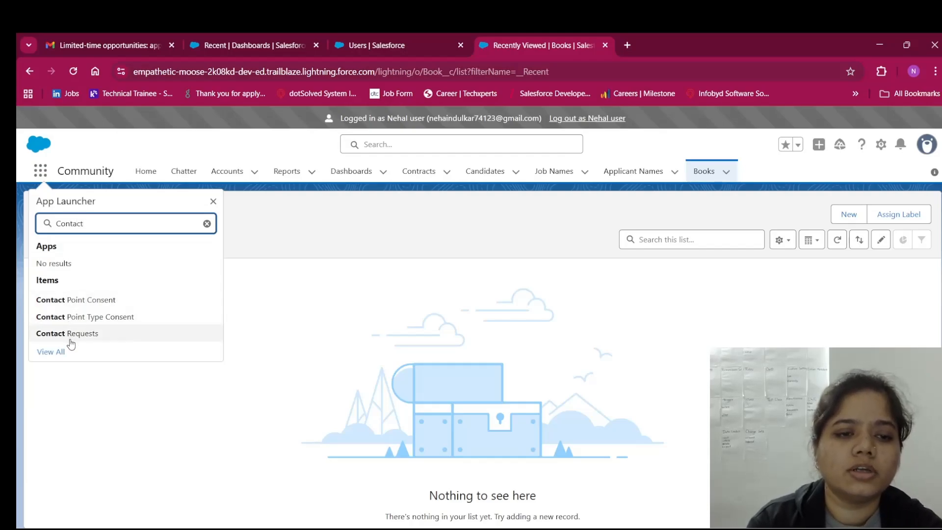
{"action": "left_click", "coordinate": [60, 353]}
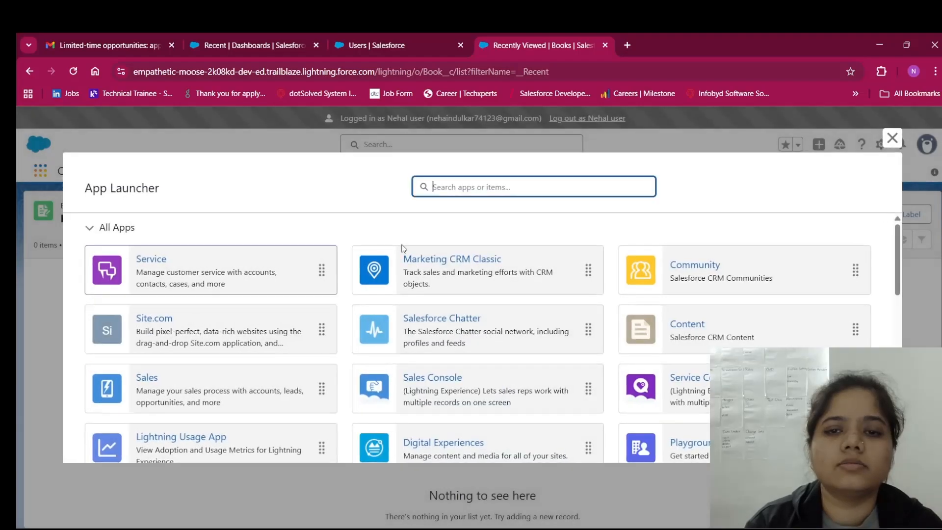
{"action": "scroll", "coordinate": [569, 259], "scroll_direction": "down", "scroll_amount": 5}
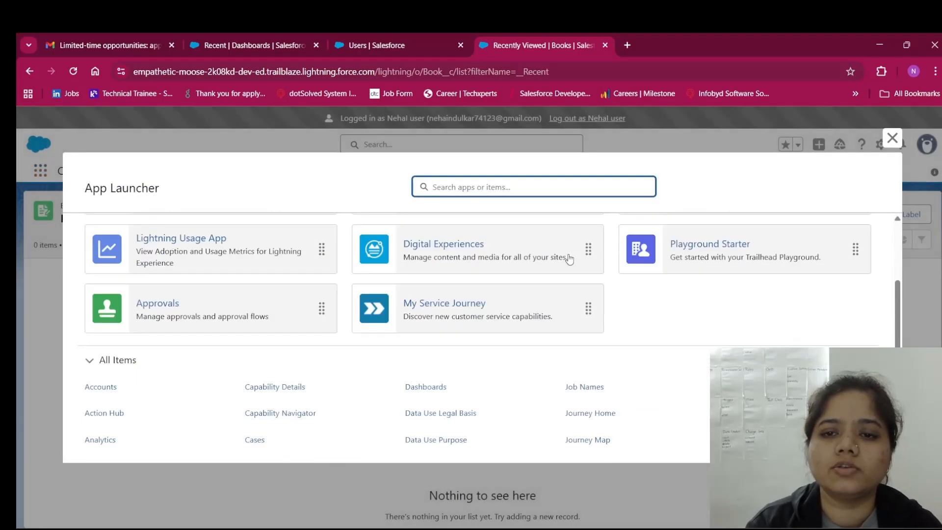
{"action": "scroll", "coordinate": [569, 259], "scroll_direction": "down", "scroll_amount": 5}
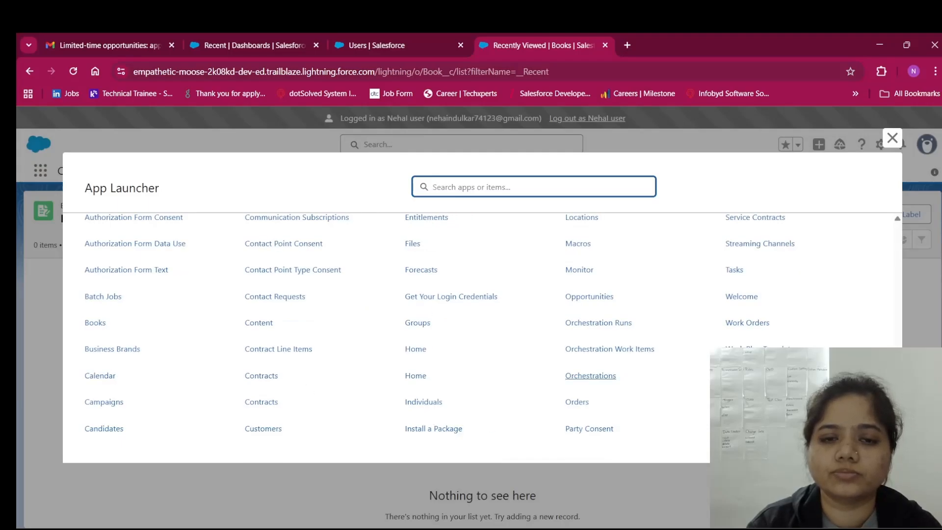
{"action": "scroll", "coordinate": [735, 313], "scroll_direction": "up", "scroll_amount": 3}
{"action": "scroll", "coordinate": [735, 313], "scroll_direction": "up", "scroll_amount": 2}
{"action": "scroll", "coordinate": [735, 313], "scroll_direction": "down", "scroll_amount": 5}
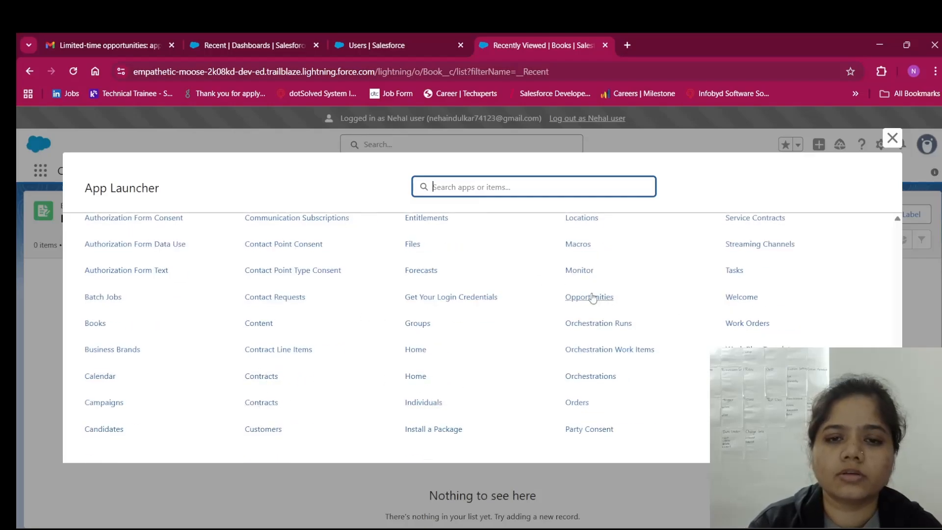
Close the All Items list, then reopen and dismiss the App Launcher
{"action": "left_click", "coordinate": [894, 139]}
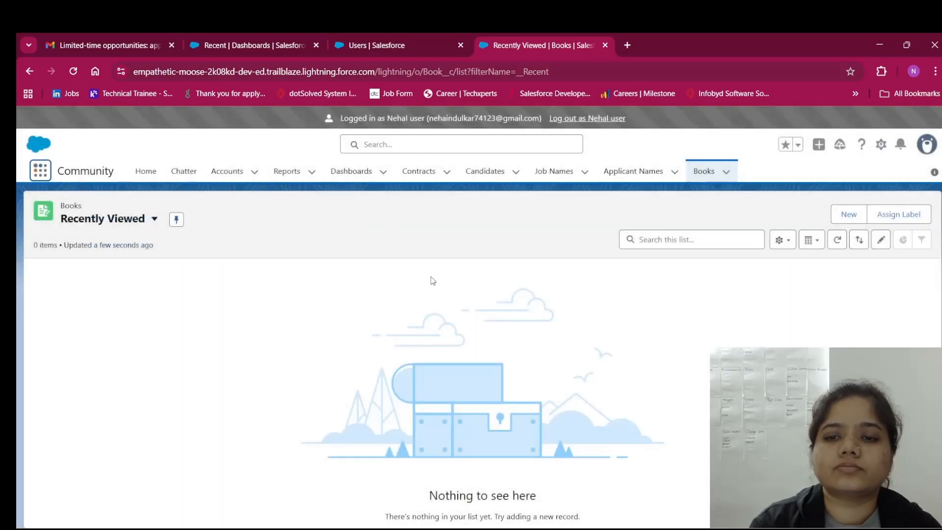
{"action": "left_click", "coordinate": [41, 171]}
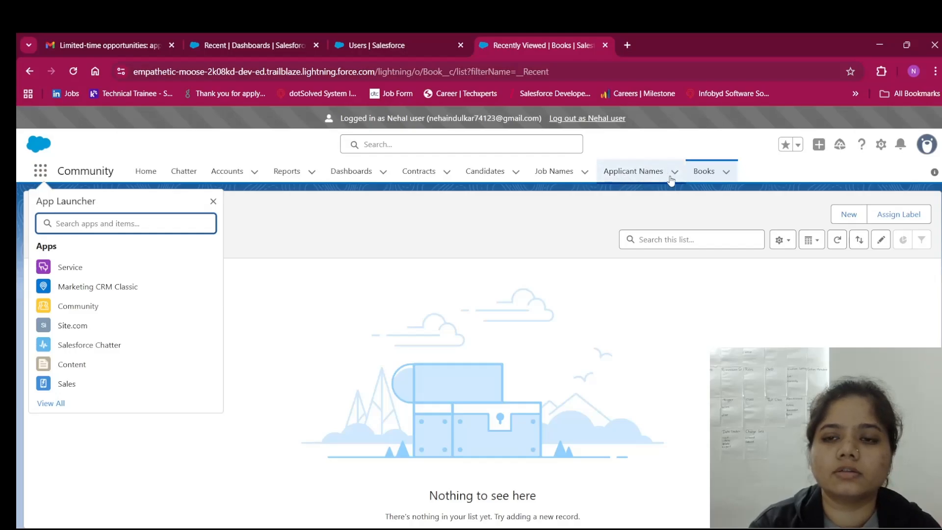
{"action": "left_click", "coordinate": [213, 202]}
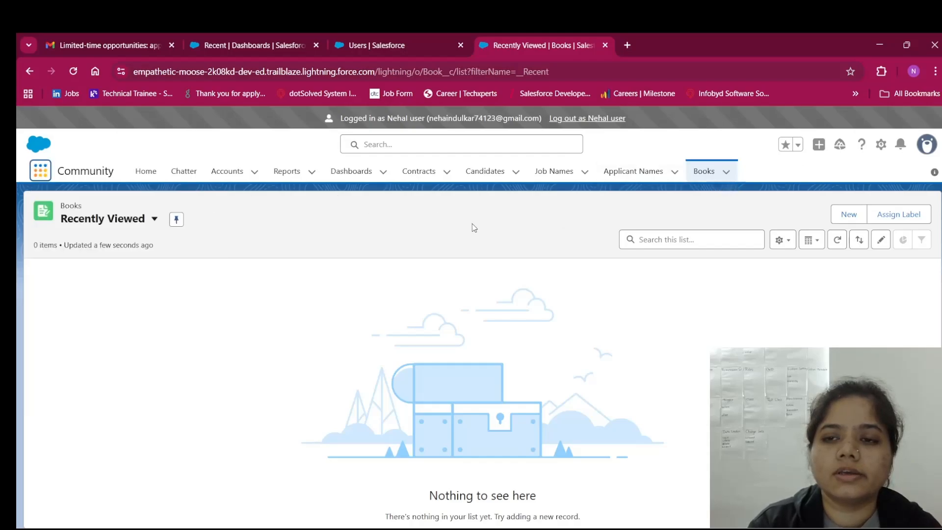
Log out of the impersonated test user and return to the Setup users list
{"action": "left_click", "coordinate": [595, 120]}
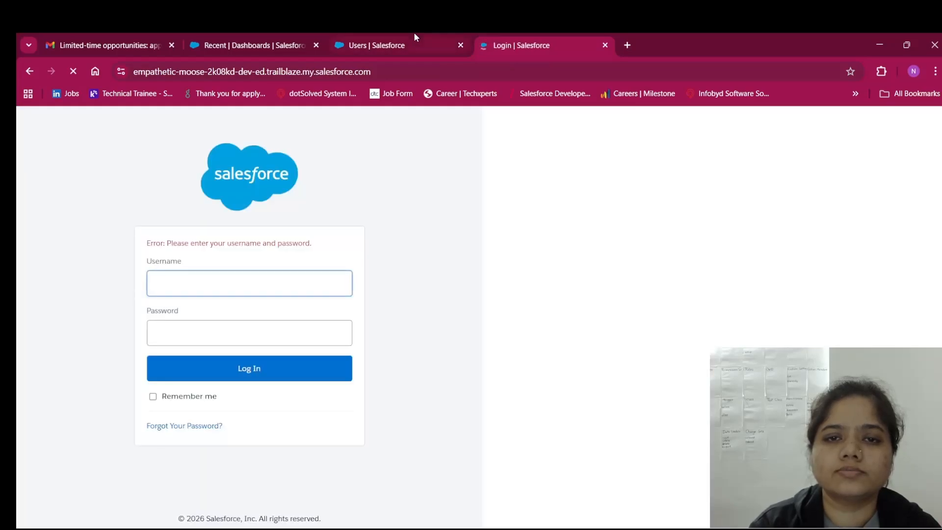
{"action": "left_click", "coordinate": [414, 32]}
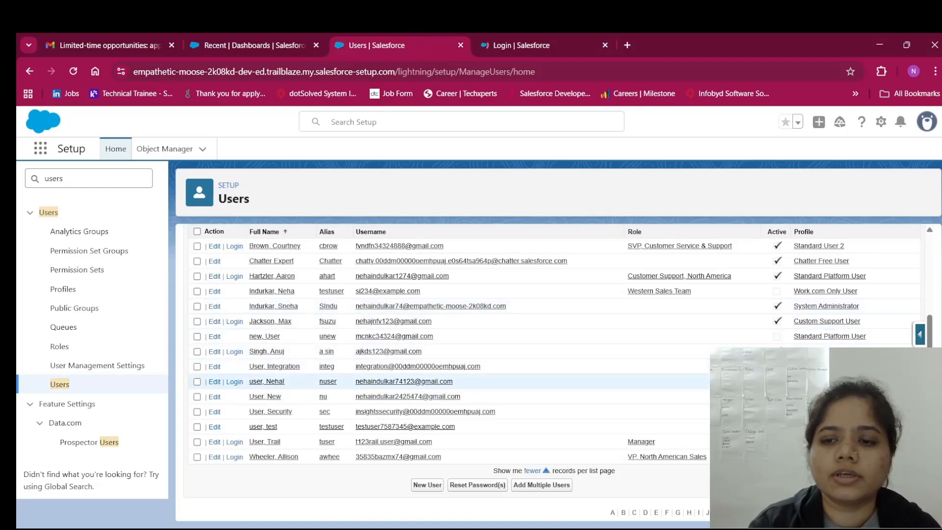
{"action": "left_click", "coordinate": [817, 381]}
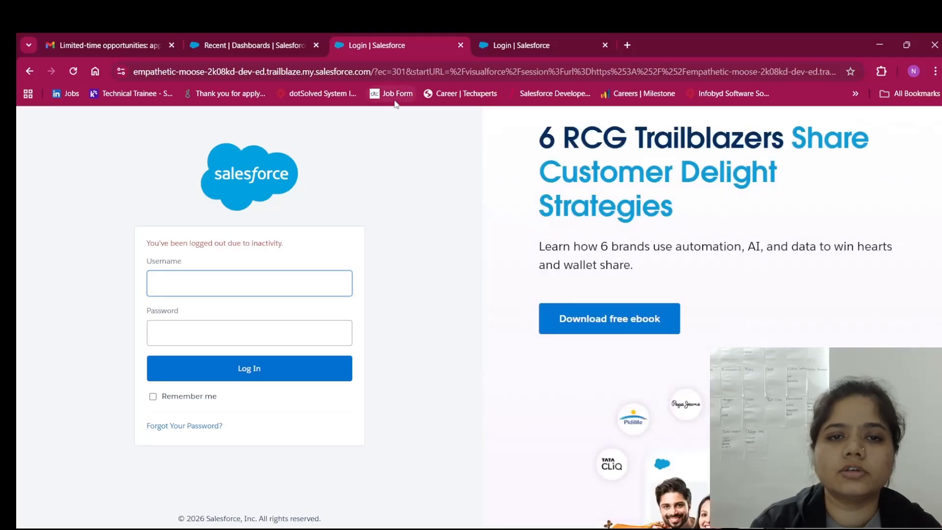
Close both leftover Login | Salesforce tabs, leaving the Recent Dashboards page showing
{"action": "left_click", "coordinate": [238, 34]}
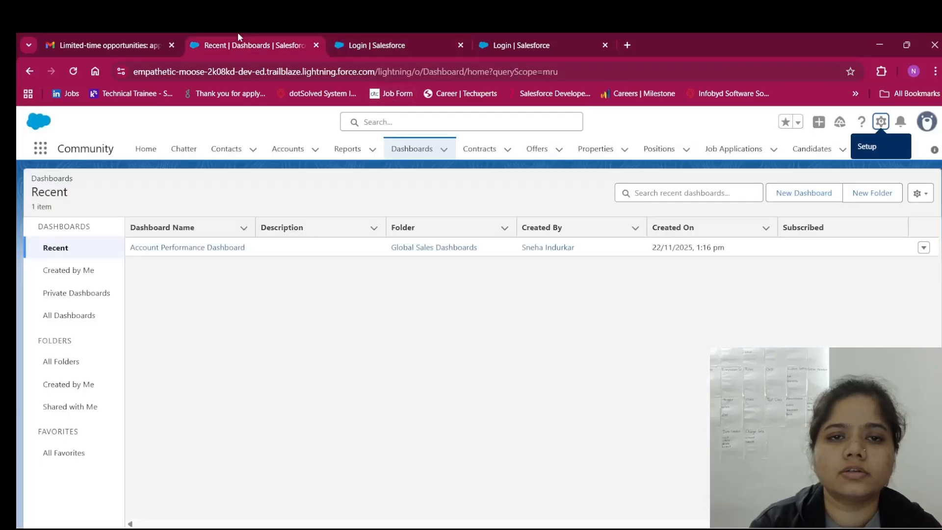
{"action": "left_click", "coordinate": [463, 48]}
{"action": "left_click", "coordinate": [462, 48]}
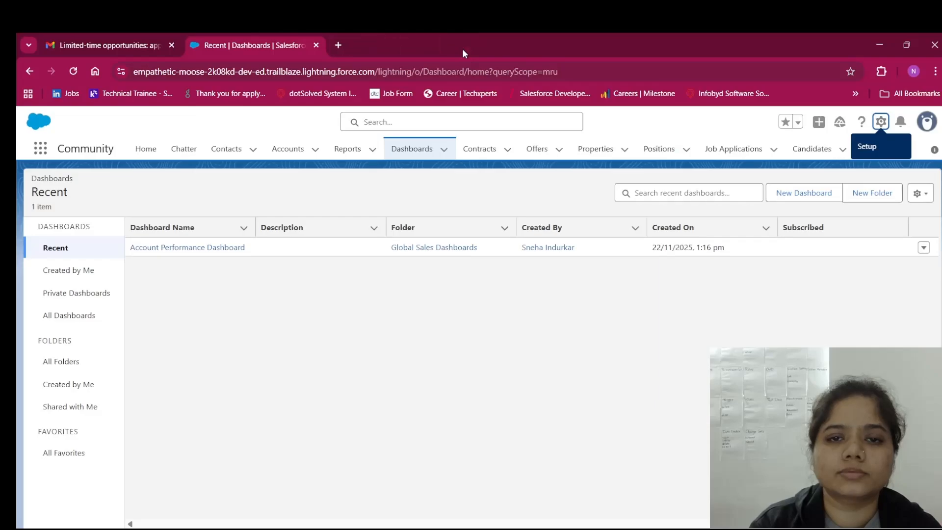
Rerun the 'salesforce login' Google search in a fresh tab and open the Salesforce login page
{"action": "left_click", "coordinate": [338, 46]}
{"action": "left_click", "coordinate": [316, 45]}
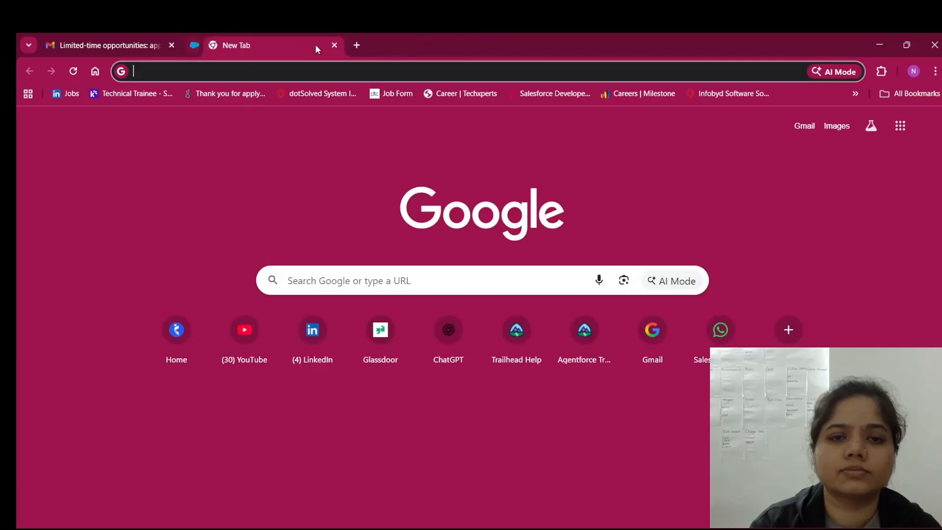
{"action": "left_click", "coordinate": [320, 71]}
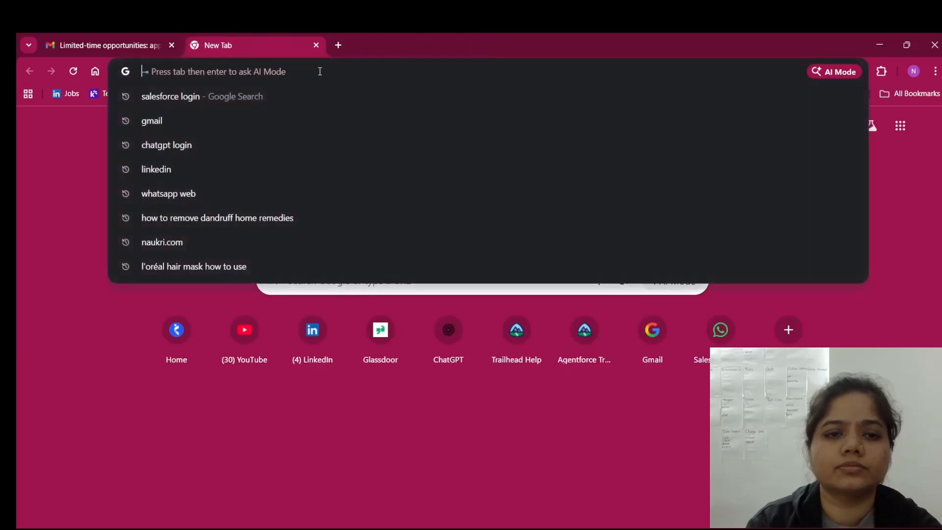
{"action": "left_click", "coordinate": [303, 98]}
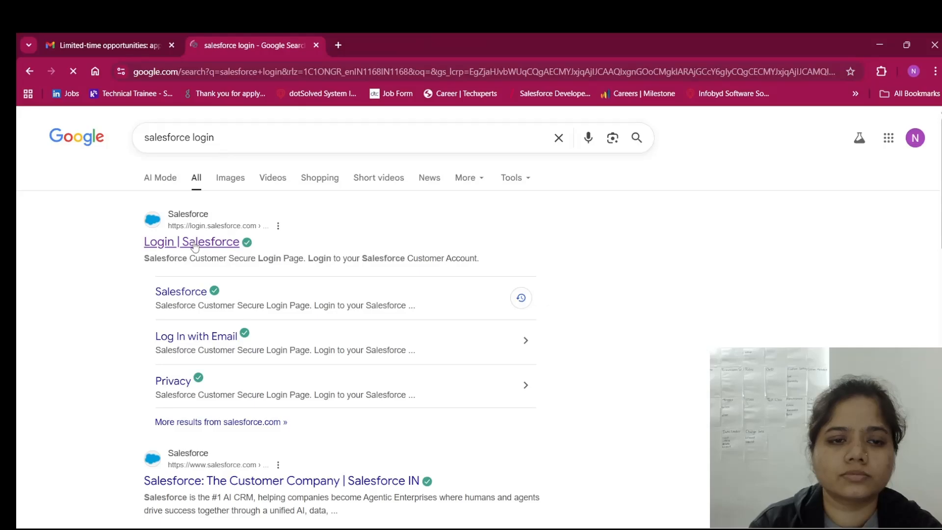
{"action": "left_click", "coordinate": [195, 246]}
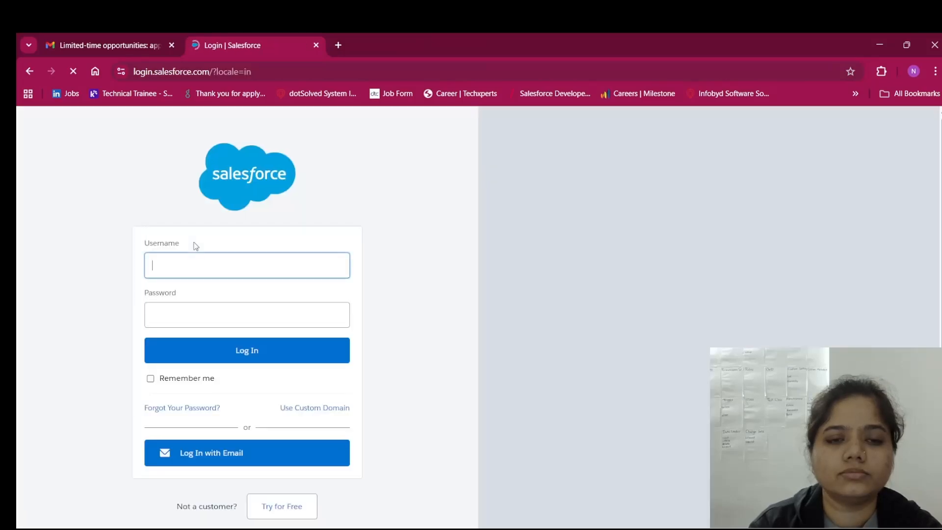
Enter the account password and log in to the developer org
{"action": "left_click", "coordinate": [238, 314]}
{"action": "type", "text": "•••••"}
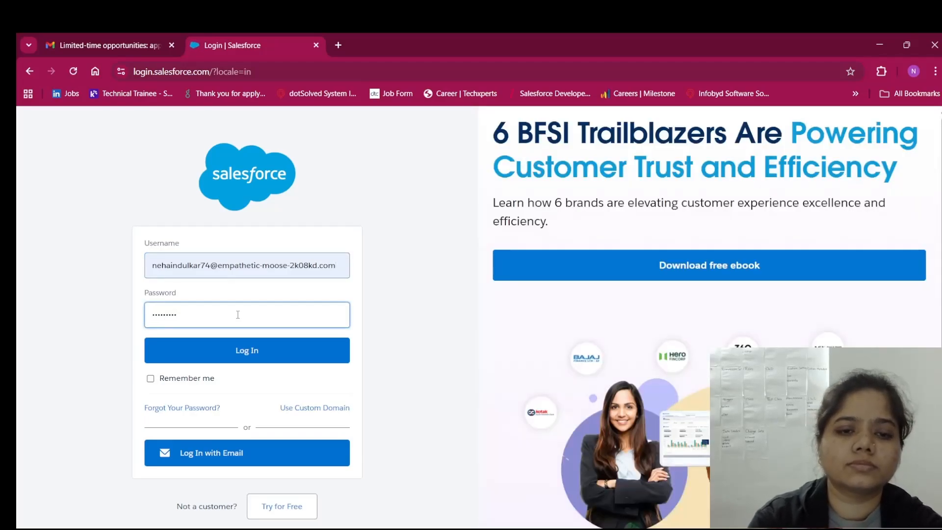
{"action": "left_click", "coordinate": [239, 351]}
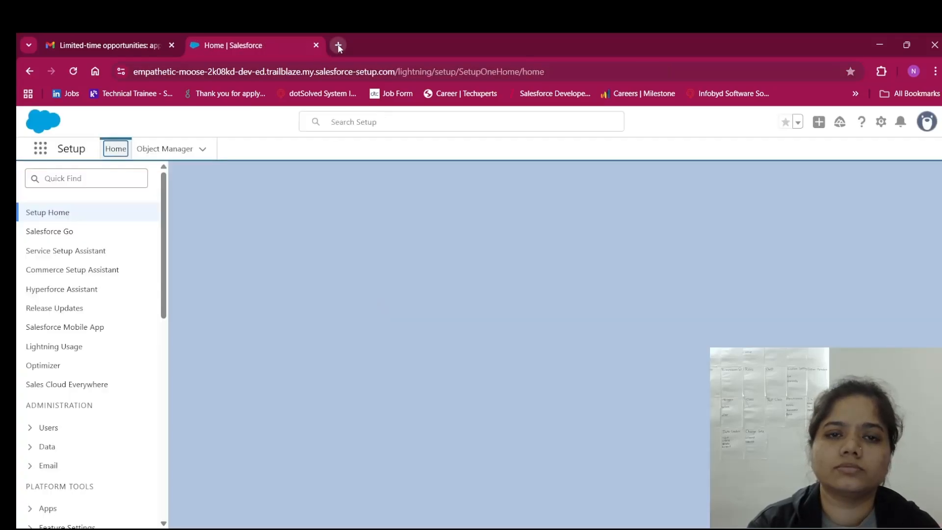
Open Salesforce Setup in a new tab from the Setup shortcut
{"action": "left_click", "coordinate": [338, 45]}
{"action": "left_click", "coordinate": [351, 66]}
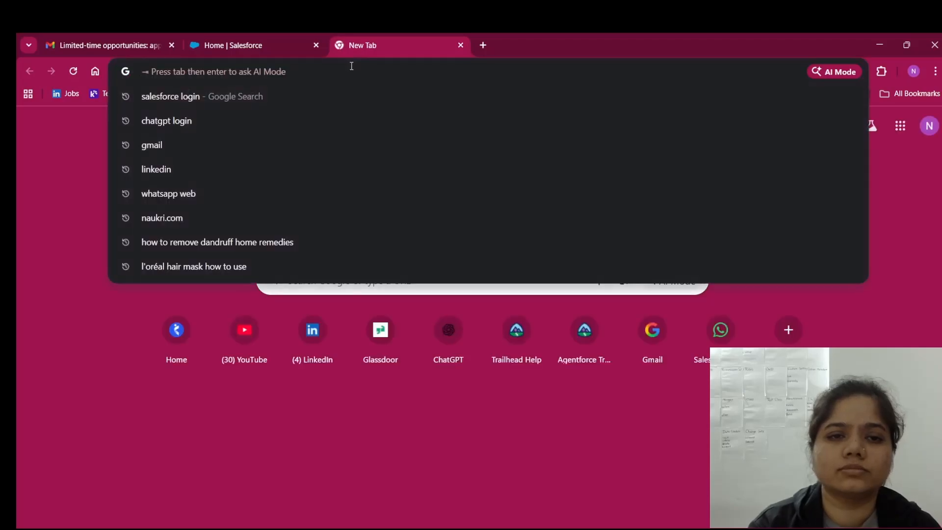
{"action": "left_click", "coordinate": [295, 37]}
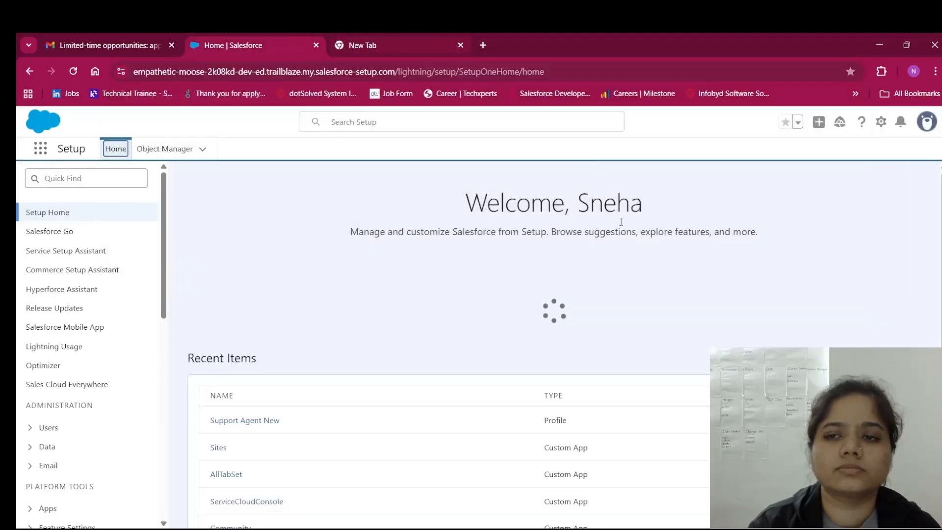
{"action": "left_click", "coordinate": [881, 123]}
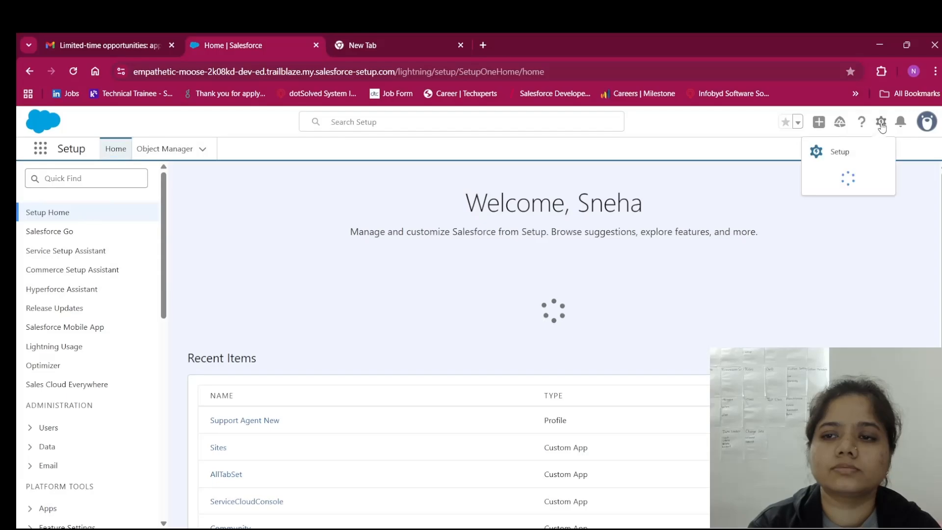
{"action": "left_click", "coordinate": [836, 150]}
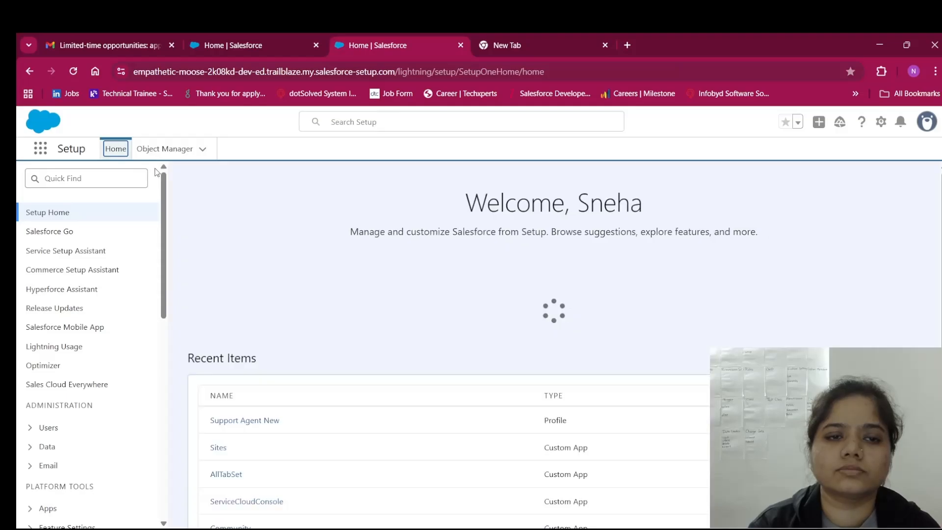
Search 'users' in Setup Quick Find and open the All Users list
{"action": "left_click", "coordinate": [123, 178]}
{"action": "type", "text": "us"}
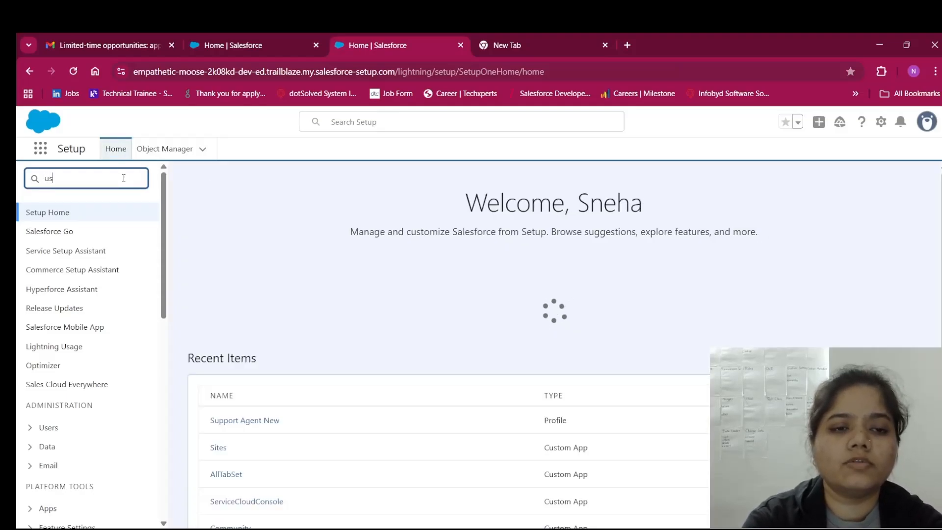
{"action": "type", "text": "ers"}
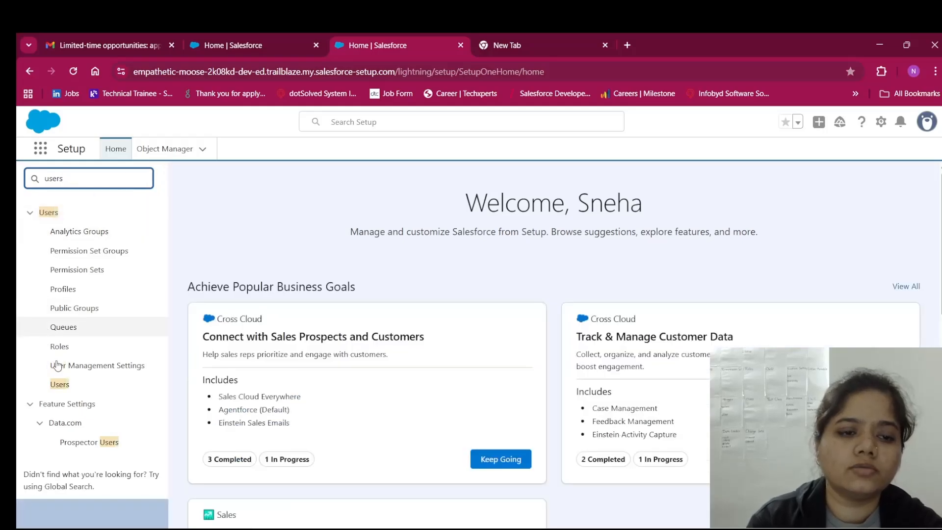
{"action": "left_click", "coordinate": [61, 386]}
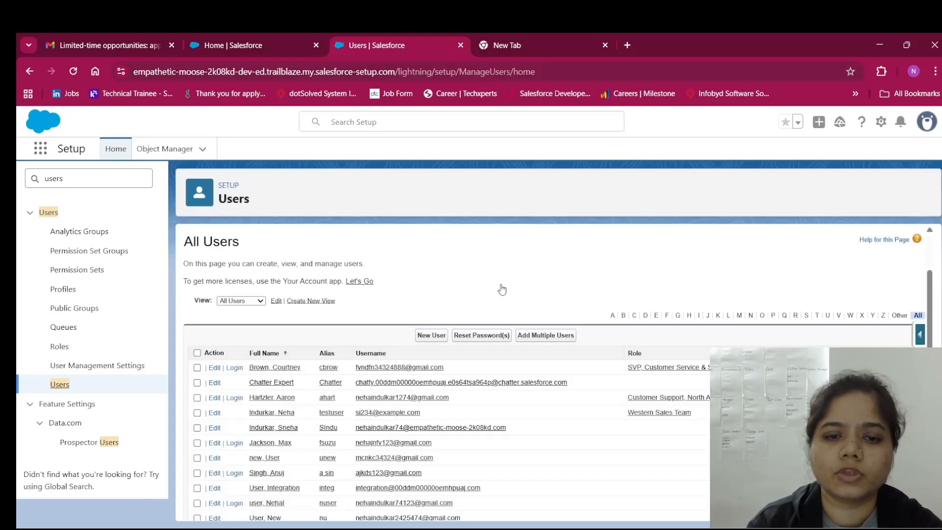
{"action": "scroll", "coordinate": [500, 290], "scroll_direction": "down", "scroll_amount": 3}
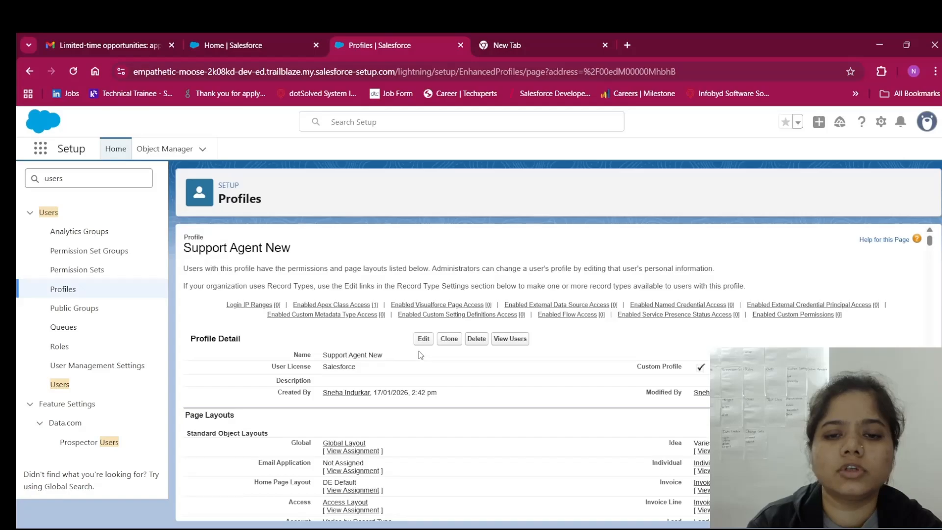
Edit the Support Agent New profile and change the Contacts tab from Tab Hidden to Default On
{"action": "left_click", "coordinate": [422, 340]}
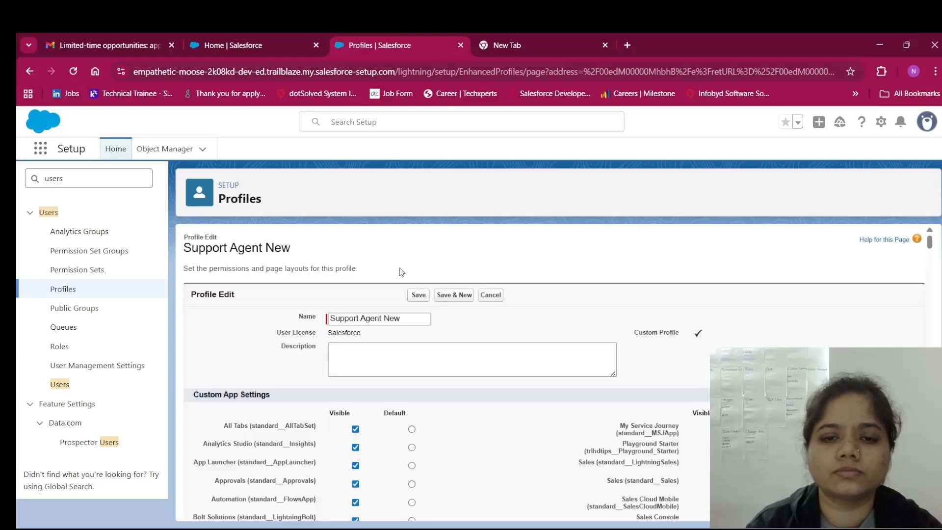
{"action": "scroll", "coordinate": [471, 394], "scroll_direction": "down", "scroll_amount": 15}
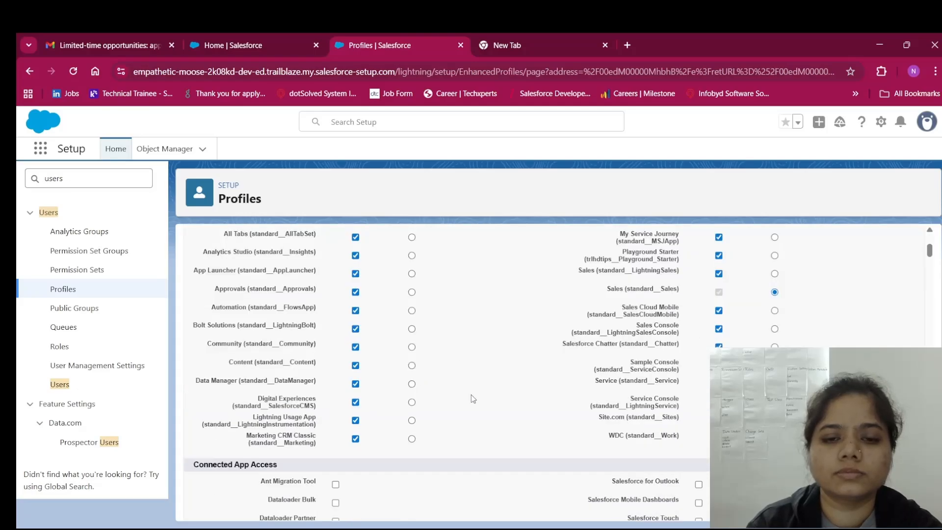
{"action": "scroll", "coordinate": [471, 394], "scroll_direction": "down", "scroll_amount": 6}
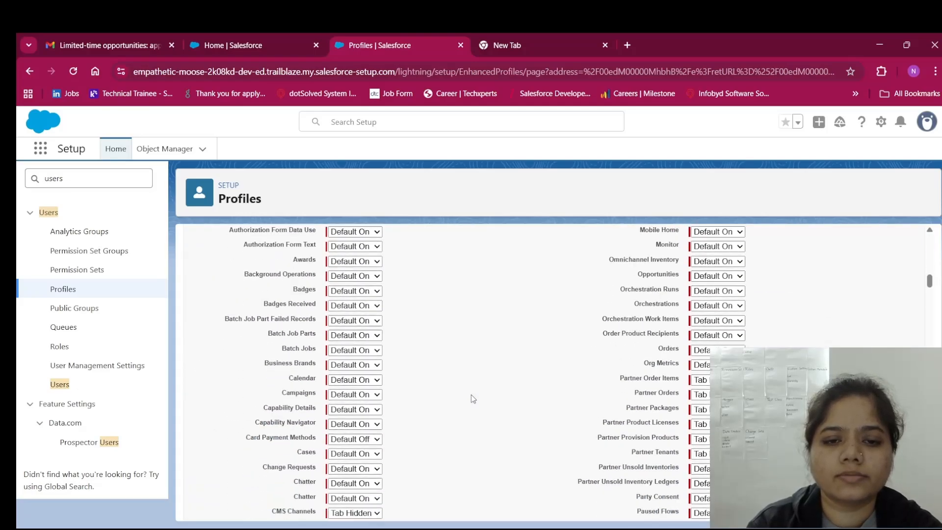
{"action": "scroll", "coordinate": [472, 399], "scroll_direction": "down", "scroll_amount": 2}
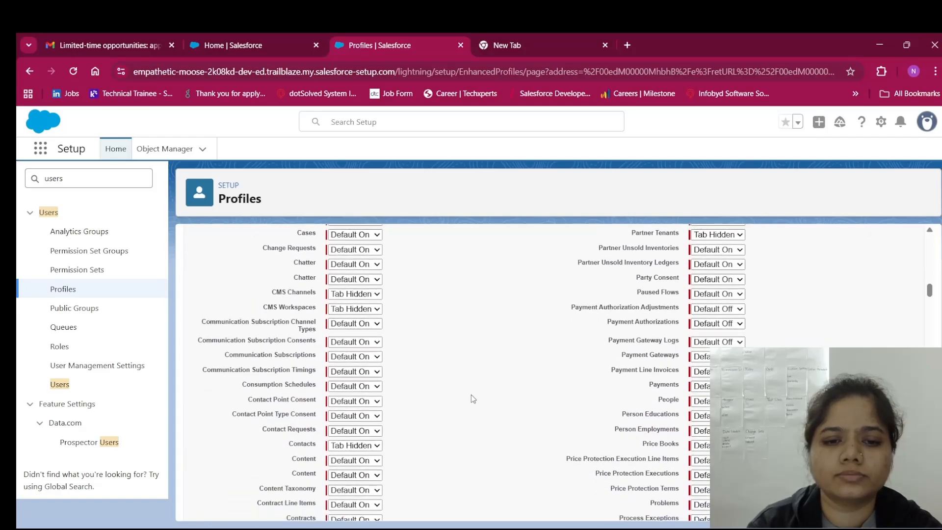
{"action": "scroll", "coordinate": [471, 394], "scroll_direction": "down", "scroll_amount": 1}
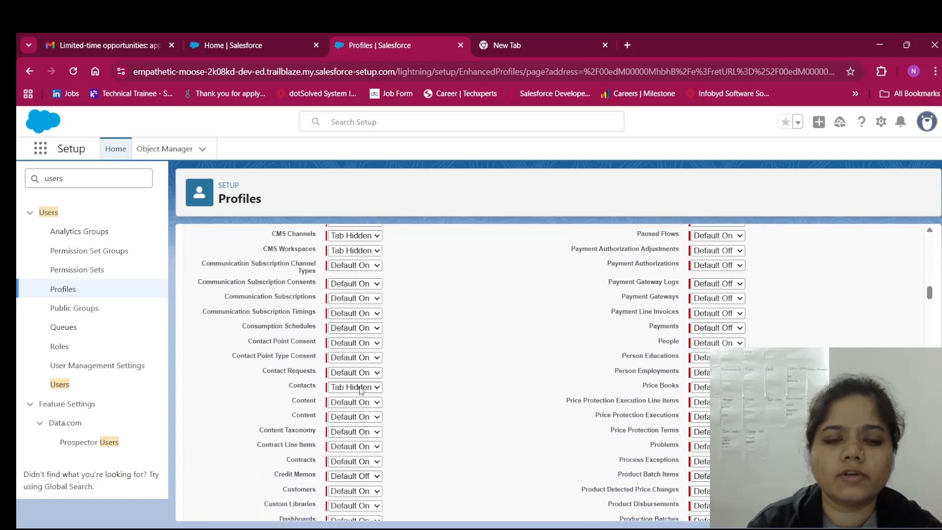
{"action": "left_click", "coordinate": [365, 434]}
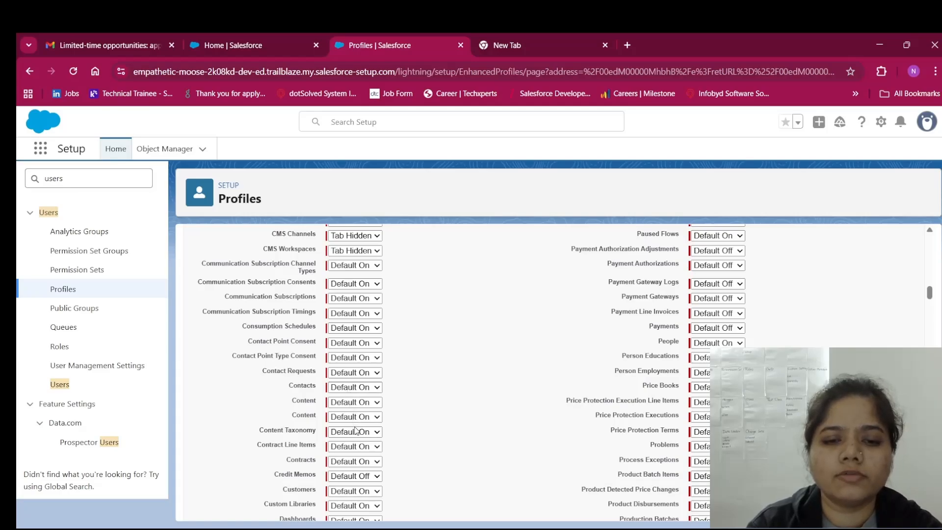
{"action": "scroll", "coordinate": [456, 390], "scroll_direction": "down", "scroll_amount": 2}
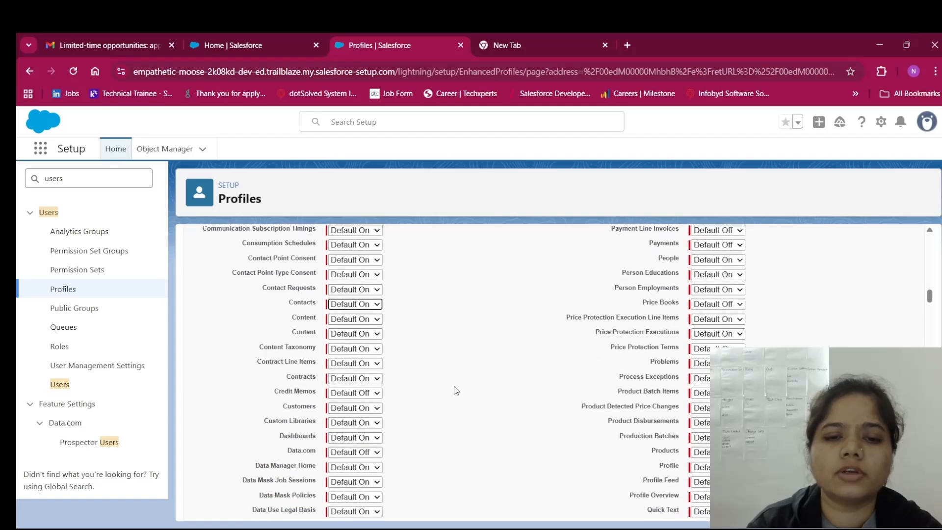
{"action": "scroll", "coordinate": [456, 390], "scroll_direction": "down", "scroll_amount": 15}
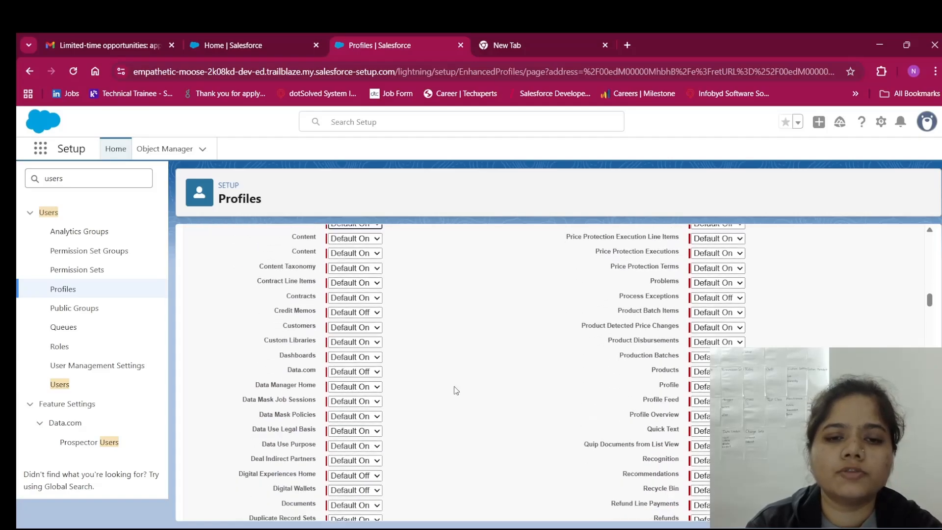
{"action": "scroll", "coordinate": [455, 390], "scroll_direction": "down", "scroll_amount": 20}
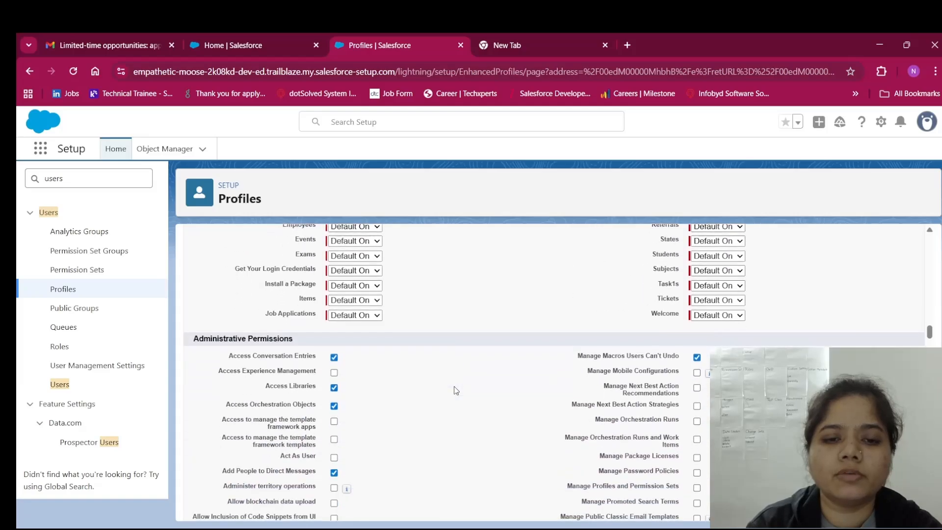
{"action": "scroll", "coordinate": [454, 387], "scroll_direction": "down", "scroll_amount": 20}
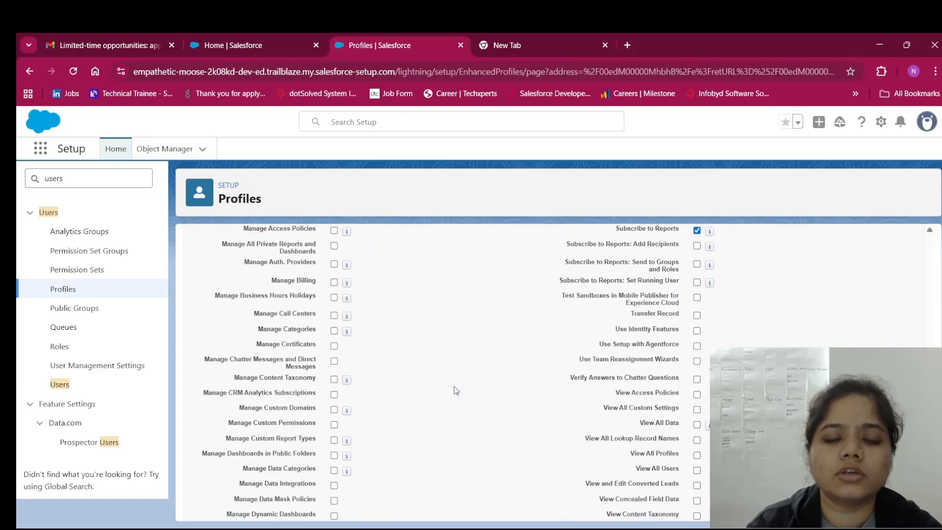
{"action": "scroll", "coordinate": [455, 390], "scroll_direction": "down", "scroll_amount": 10}
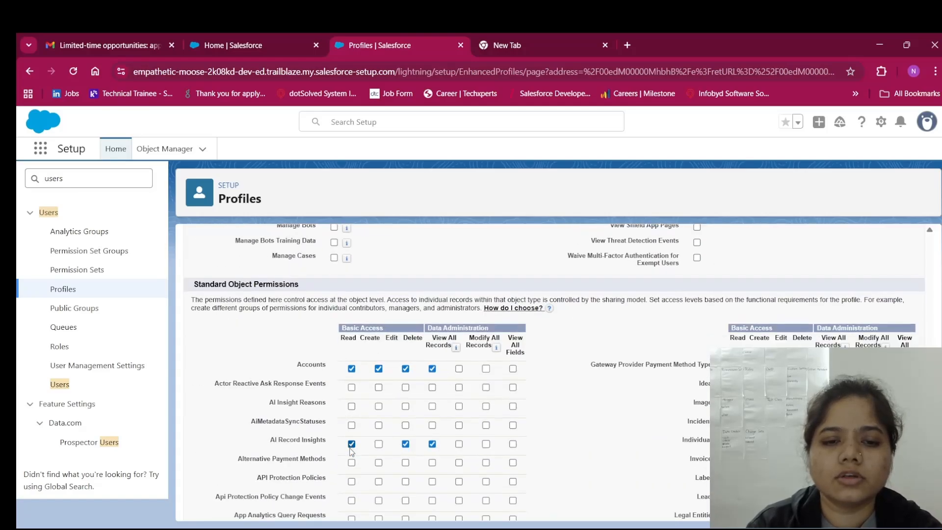
Grant Create and Edit on Contacts in Standard Object Permissions
{"action": "scroll", "coordinate": [432, 431], "scroll_direction": "down", "scroll_amount": 2}
{"action": "scroll", "coordinate": [432, 432], "scroll_direction": "down", "scroll_amount": 10}
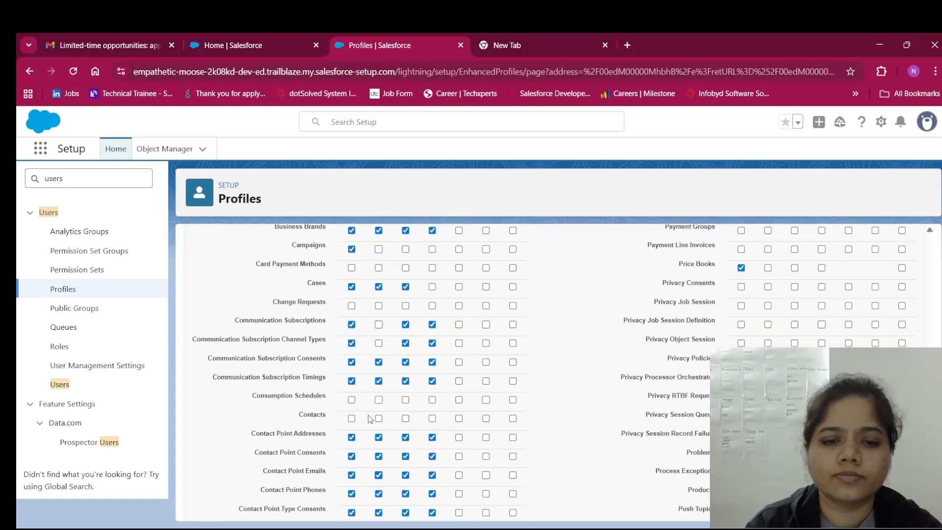
{"action": "scroll", "coordinate": [371, 418], "scroll_direction": "down", "scroll_amount": 1}
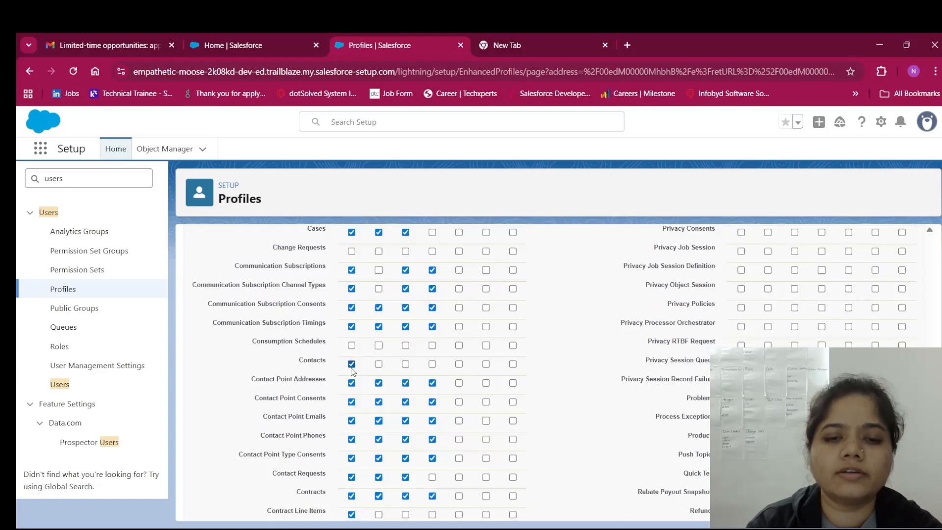
{"action": "left_click", "coordinate": [378, 364]}
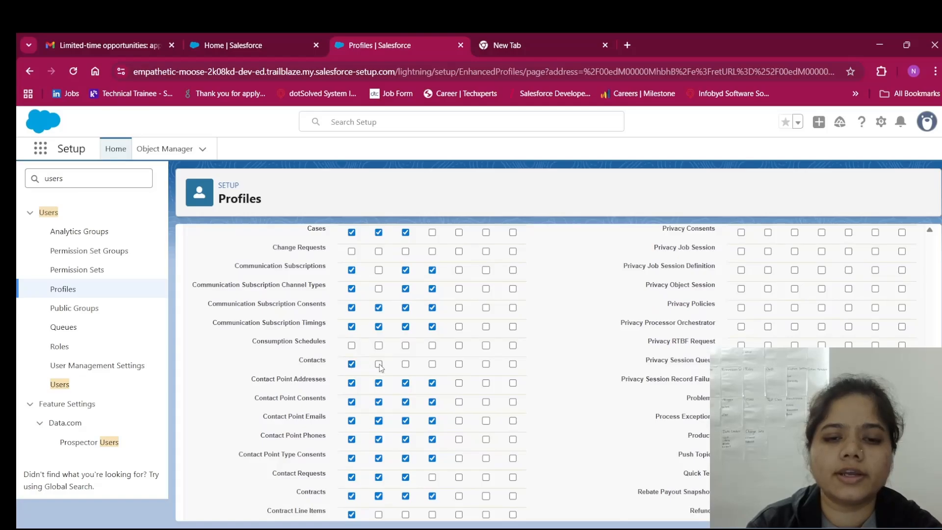
{"action": "left_click", "coordinate": [405, 365]}
Uncheck Edit for Books in Custom Object Permissions
{"action": "scroll", "coordinate": [434, 369], "scroll_direction": "down", "scroll_amount": 15}
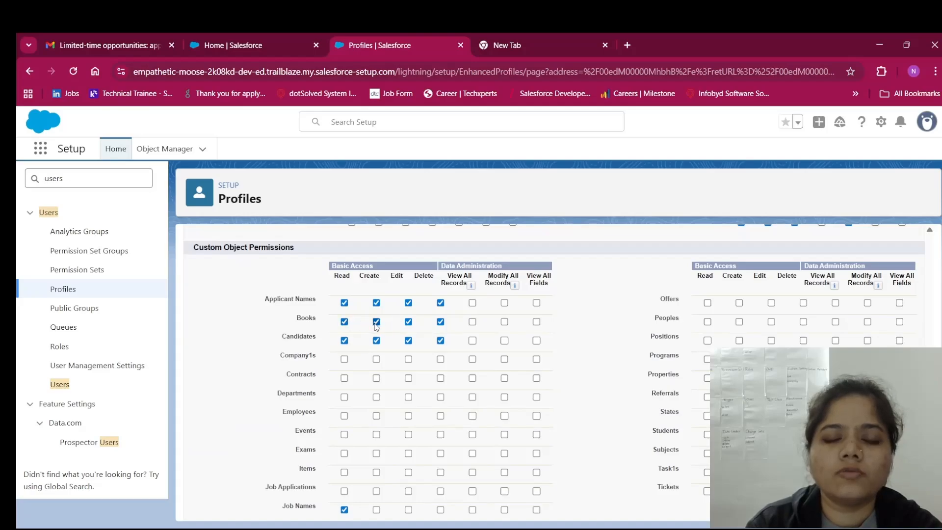
{"action": "left_click", "coordinate": [409, 323]}
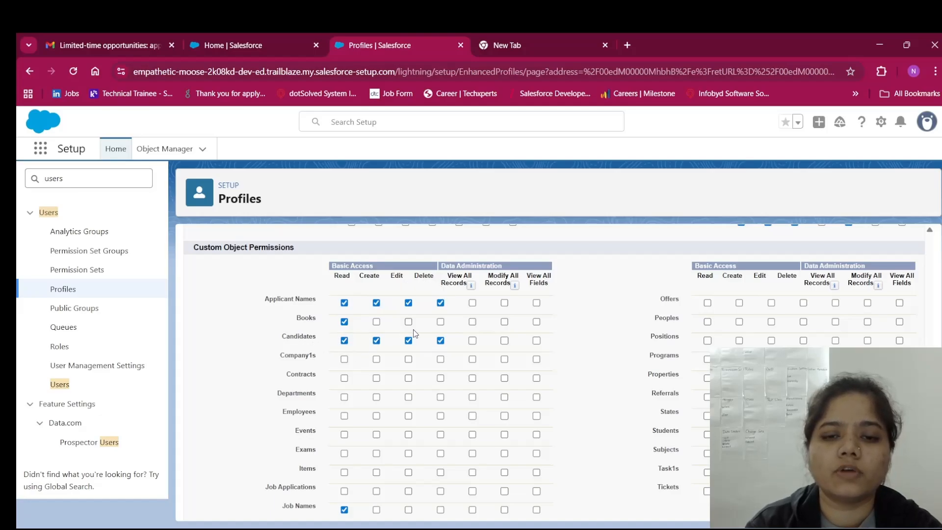
{"action": "scroll", "coordinate": [413, 329], "scroll_direction": "up", "scroll_amount": 20}
{"action": "scroll", "coordinate": [414, 330], "scroll_direction": "down", "scroll_amount": 20}
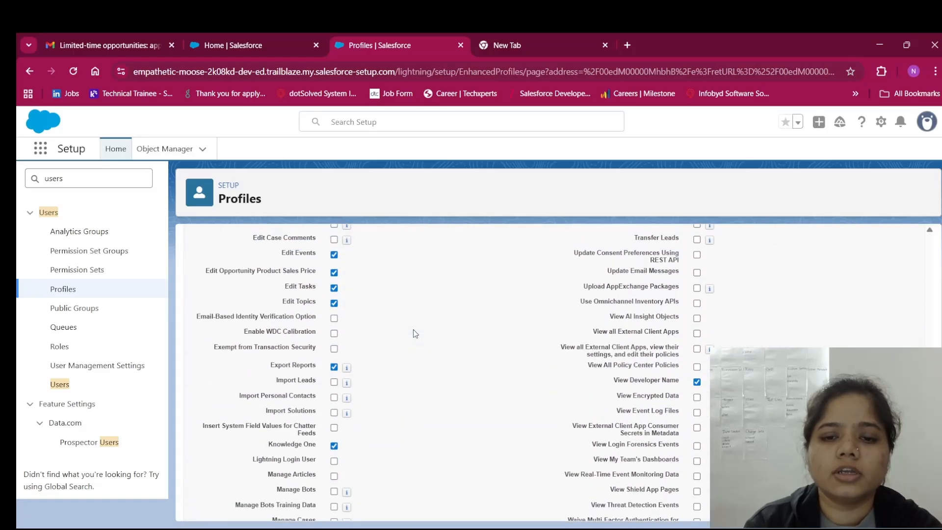
{"action": "scroll", "coordinate": [413, 329], "scroll_direction": "up", "scroll_amount": 20}
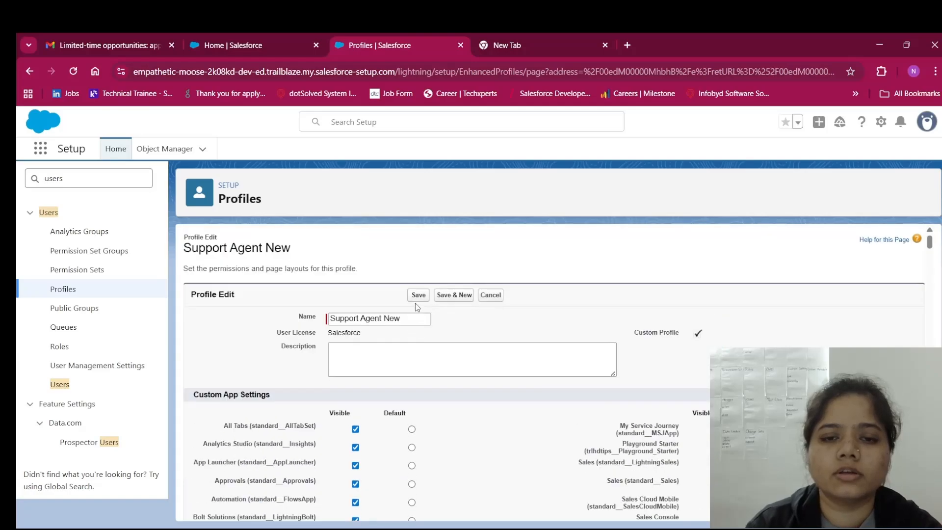
Save the profile changes, then log in as the test user from the All Users list
{"action": "left_click", "coordinate": [418, 295]}
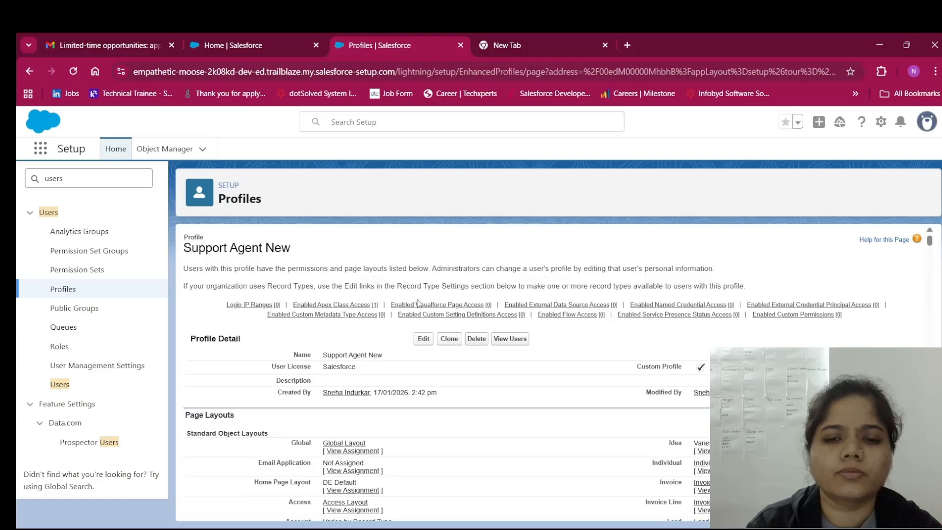
{"action": "left_click", "coordinate": [57, 386]}
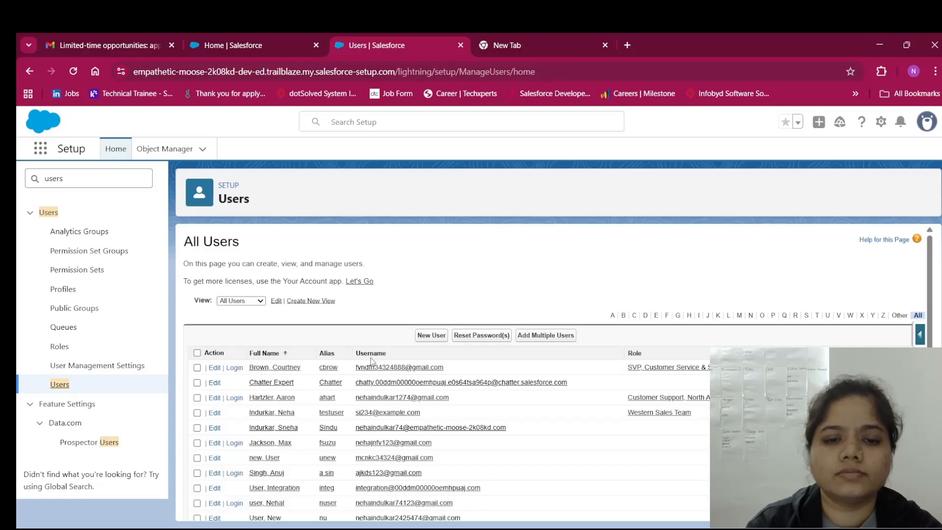
{"action": "scroll", "coordinate": [372, 361], "scroll_direction": "down", "scroll_amount": 3}
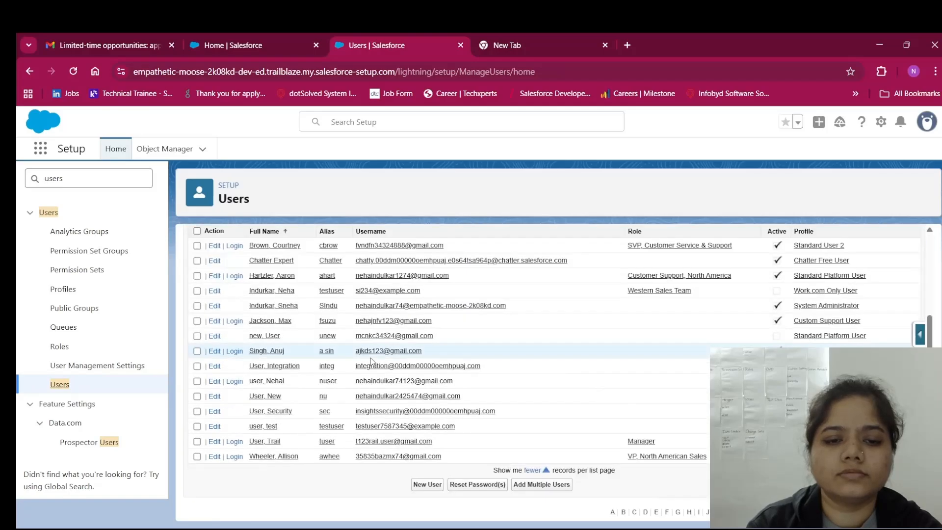
{"action": "left_click", "coordinate": [235, 384]}
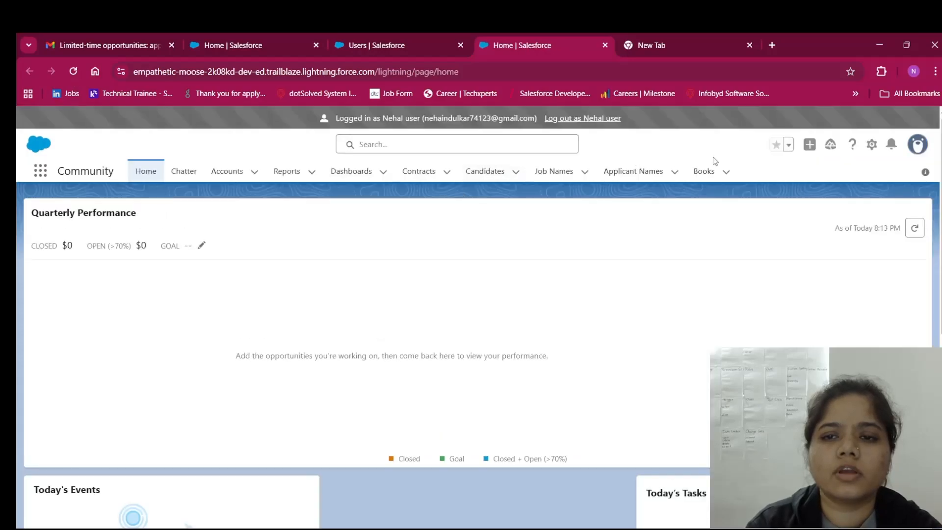
Open the Books tab and switch its list view to All
{"action": "left_click", "coordinate": [704, 171]}
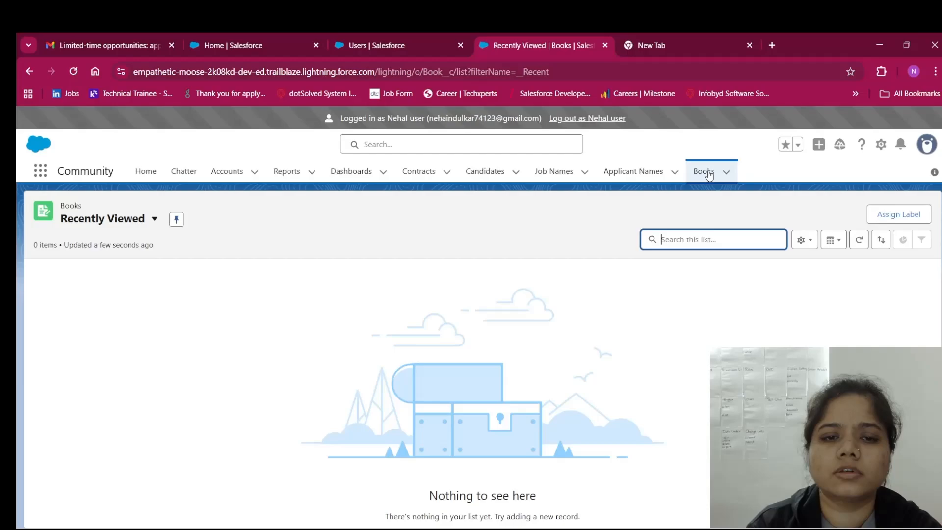
{"action": "left_click", "coordinate": [155, 220]}
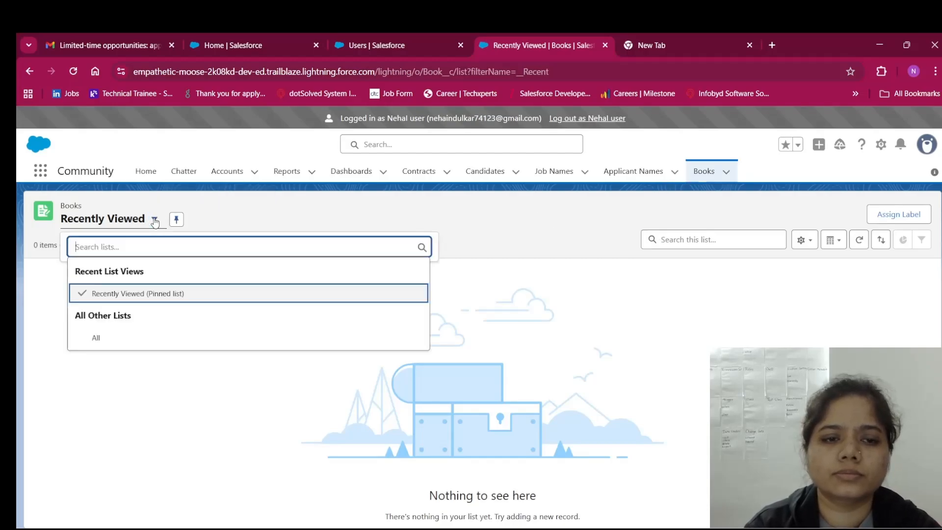
{"action": "left_click", "coordinate": [158, 334]}
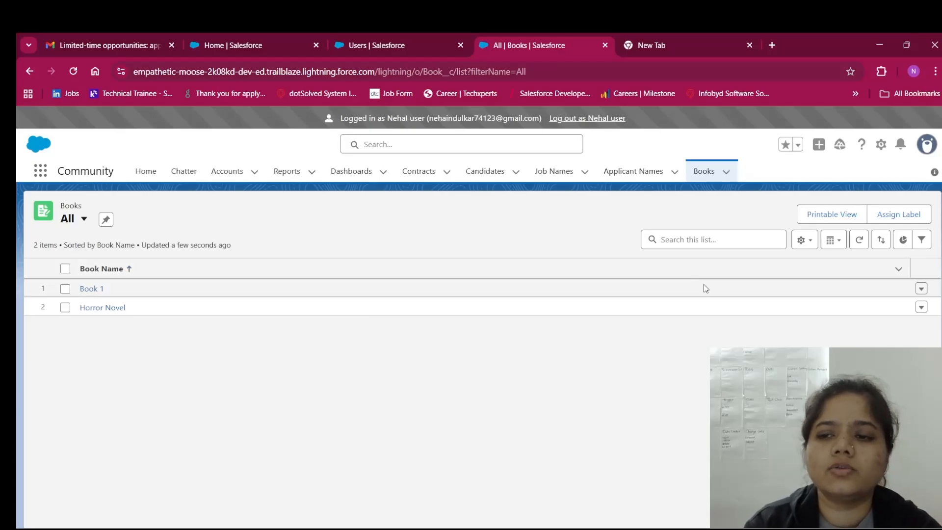
Check the Book 1 and Horror Novel row action menus, then open the Book 1 record
{"action": "left_click", "coordinate": [922, 289]}
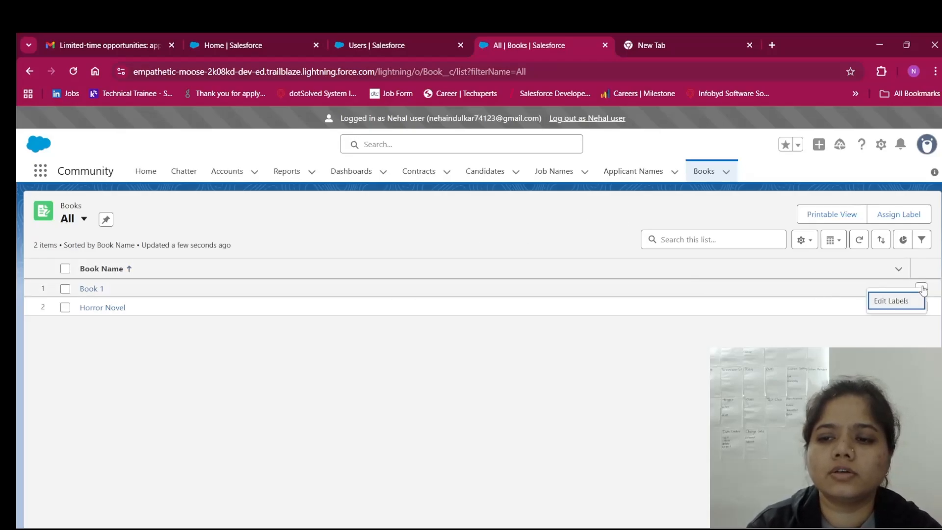
{"action": "left_click", "coordinate": [892, 305]}
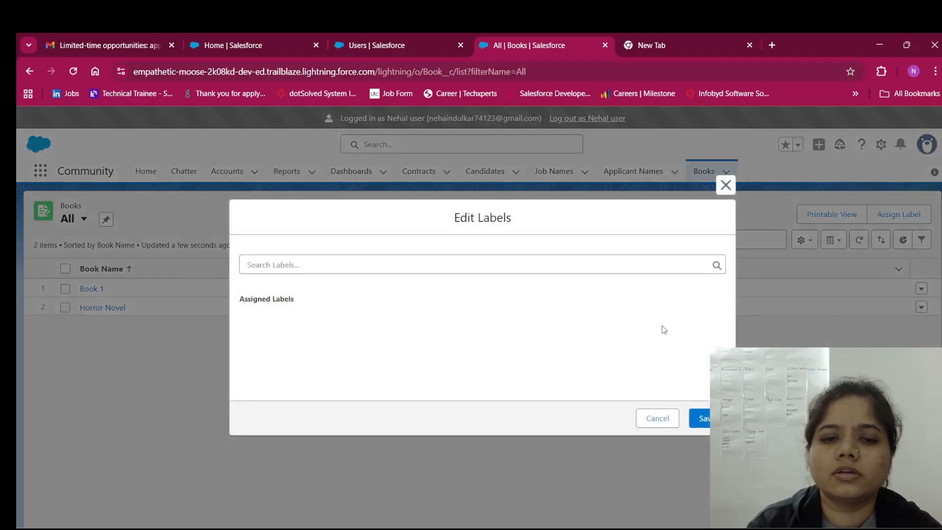
{"action": "left_click", "coordinate": [726, 185]}
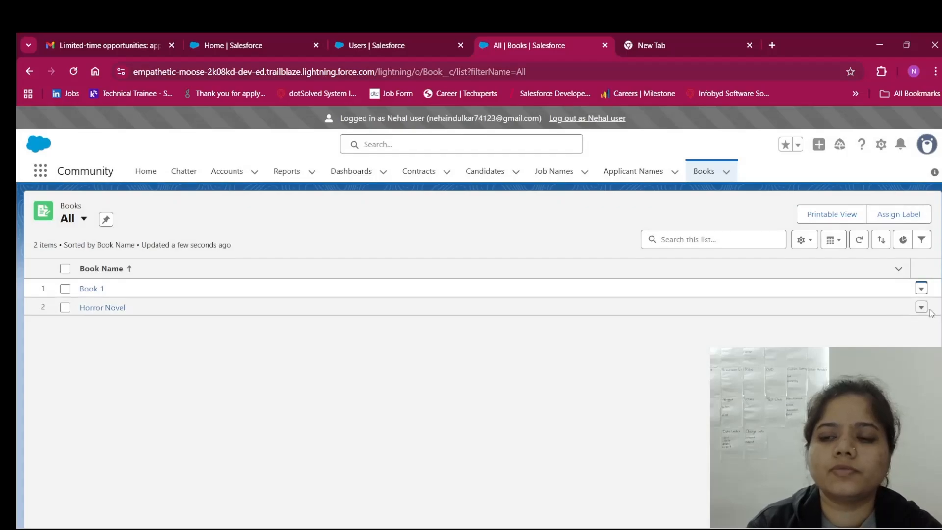
{"action": "left_click", "coordinate": [921, 308]}
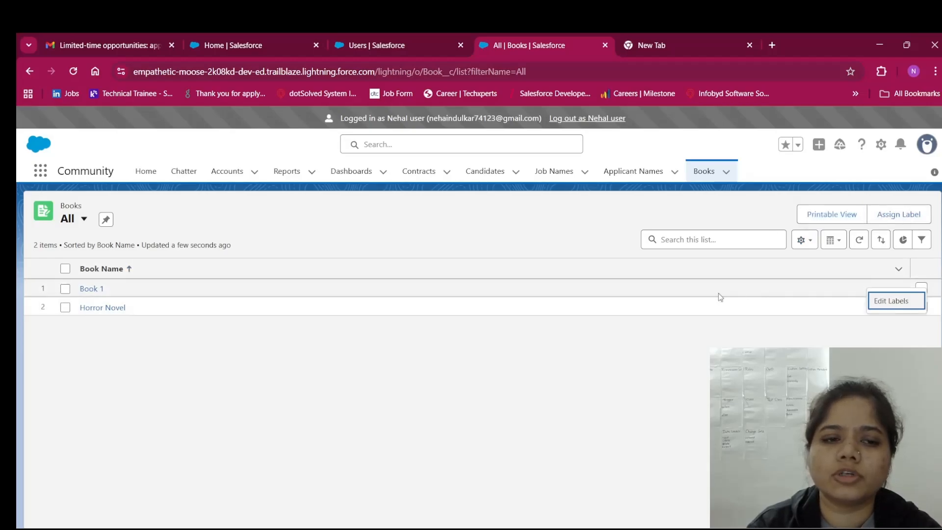
{"action": "left_click", "coordinate": [98, 289]}
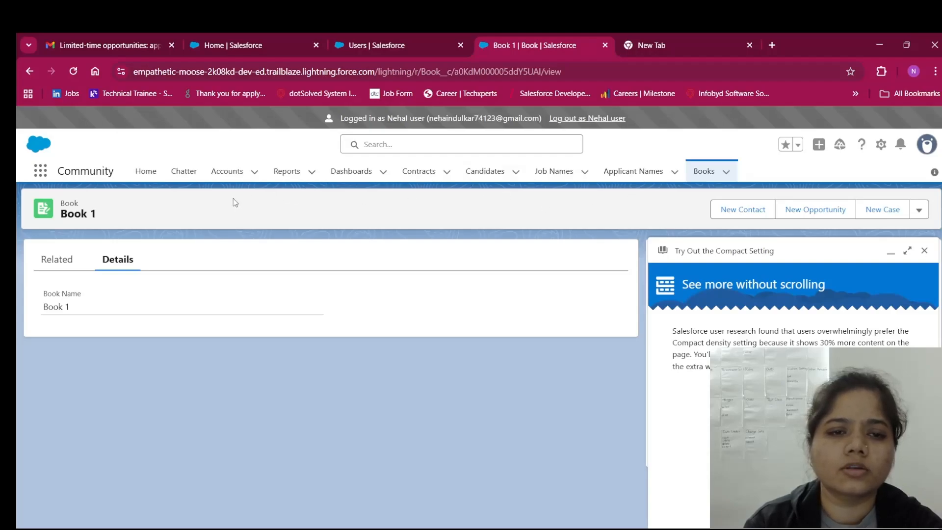
Find 'Contact' in the App Launcher, open Contacts, and dismiss the Compact Setting popup
{"action": "left_click", "coordinate": [40, 171]}
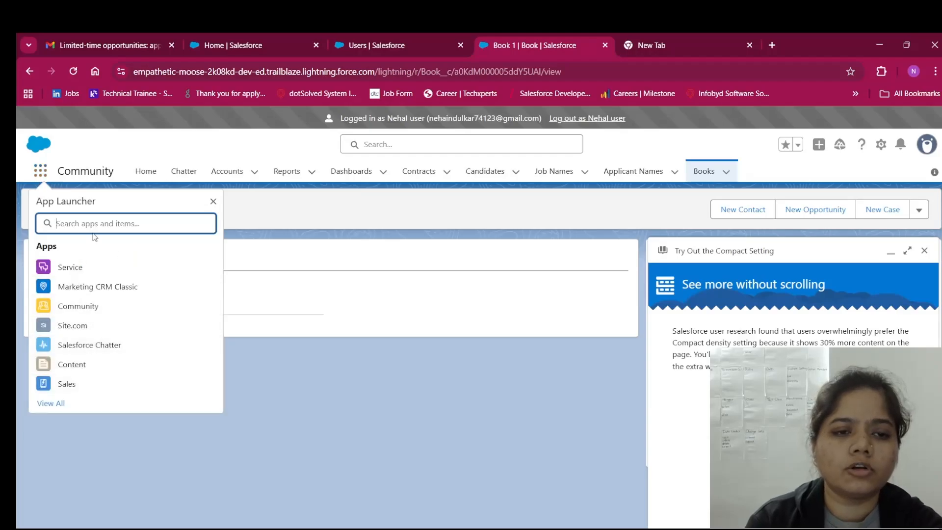
{"action": "type", "text": "Cont"}
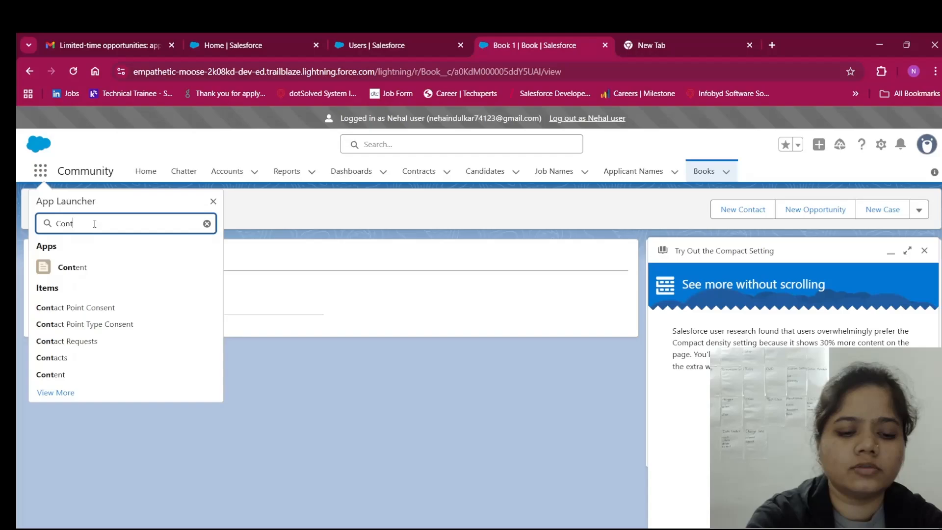
{"action": "type", "text": "act"}
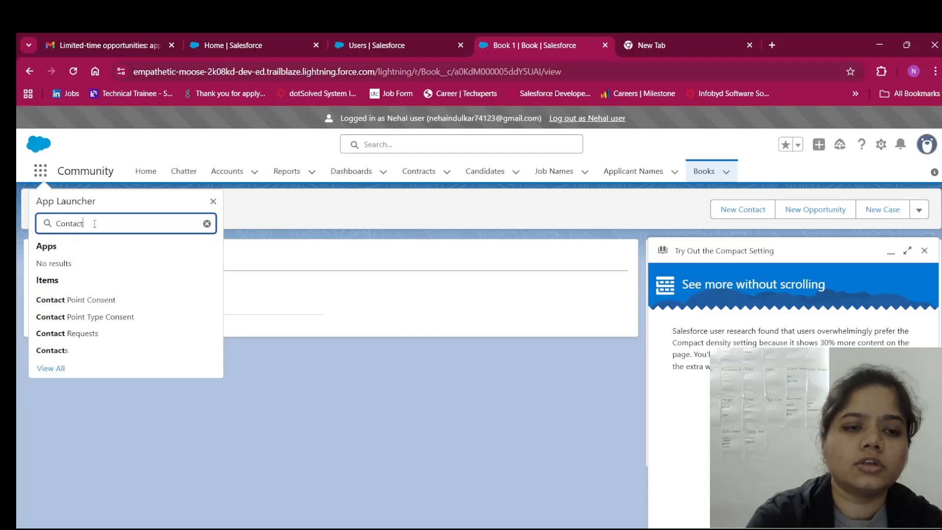
{"action": "left_click", "coordinate": [63, 351]}
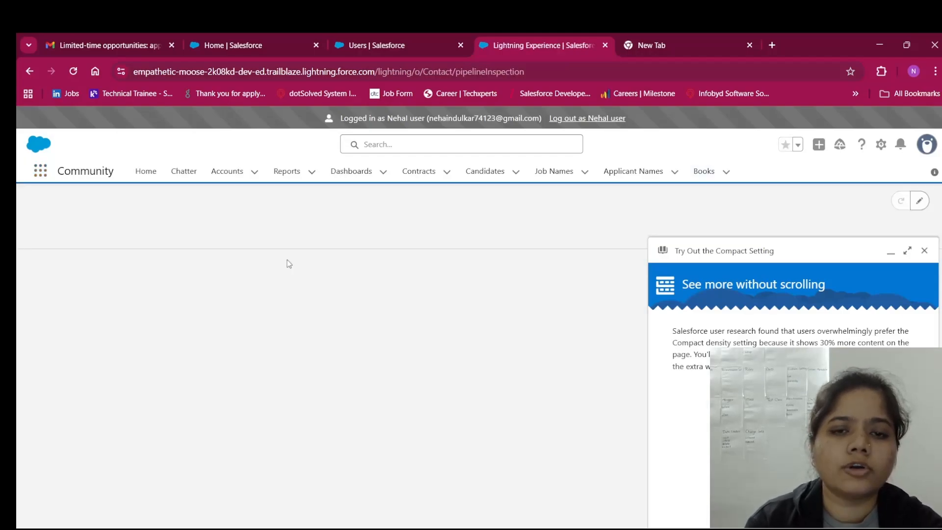
{"action": "left_click", "coordinate": [923, 250]}
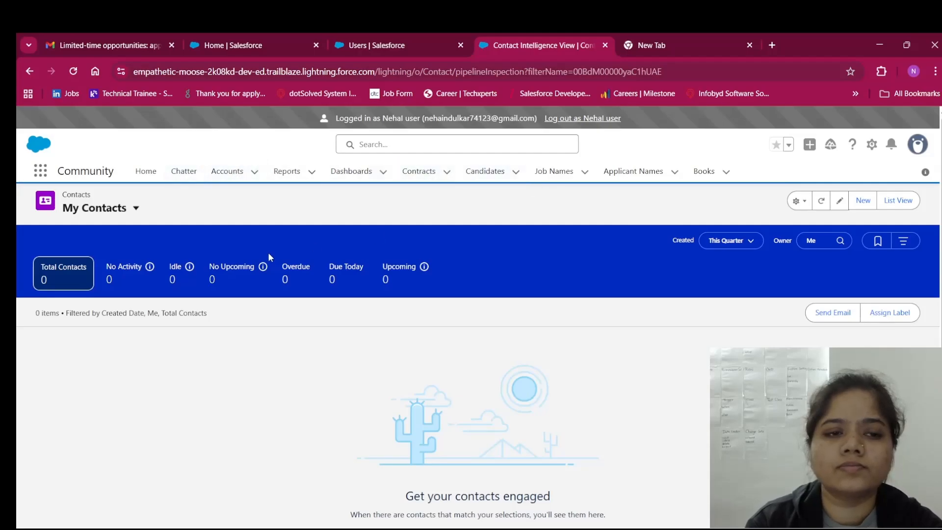
{"action": "left_click", "coordinate": [864, 201]}
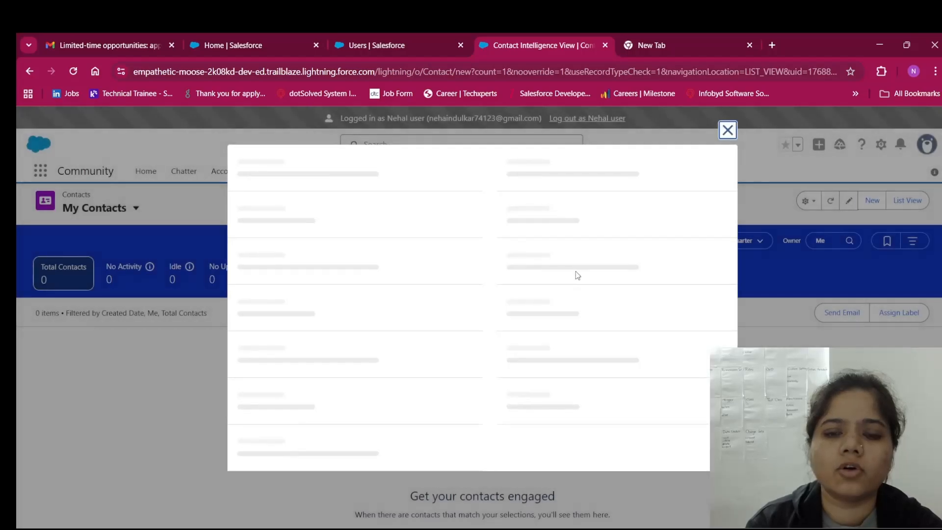
Close the new contact form and reload the My Contacts list view
{"action": "scroll", "coordinate": [545, 333], "scroll_direction": "down", "scroll_amount": 2}
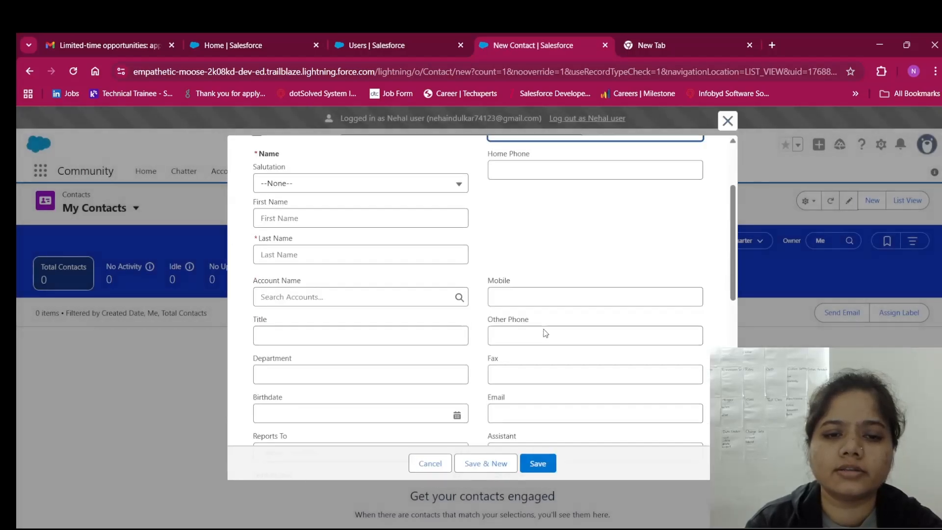
{"action": "scroll", "coordinate": [544, 333], "scroll_direction": "down", "scroll_amount": 3}
{"action": "scroll", "coordinate": [545, 333], "scroll_direction": "up", "scroll_amount": 8}
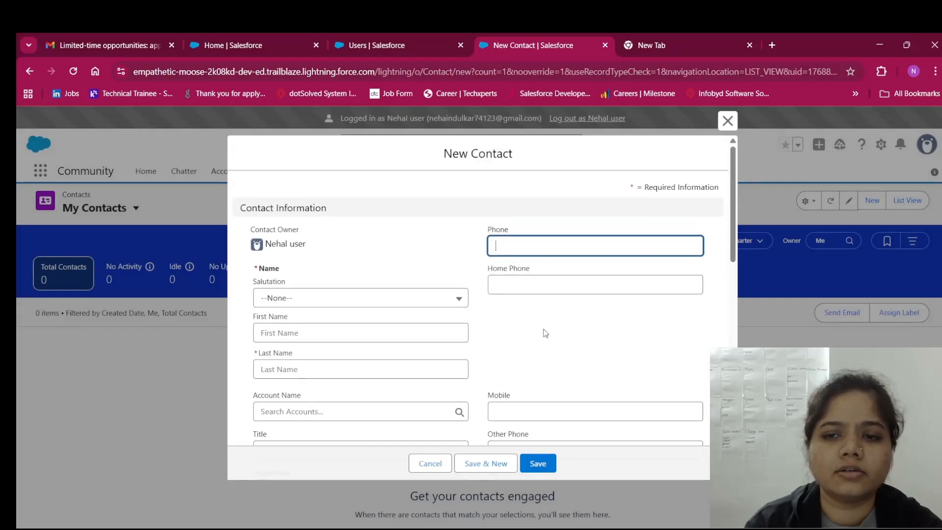
{"action": "left_click", "coordinate": [728, 121]}
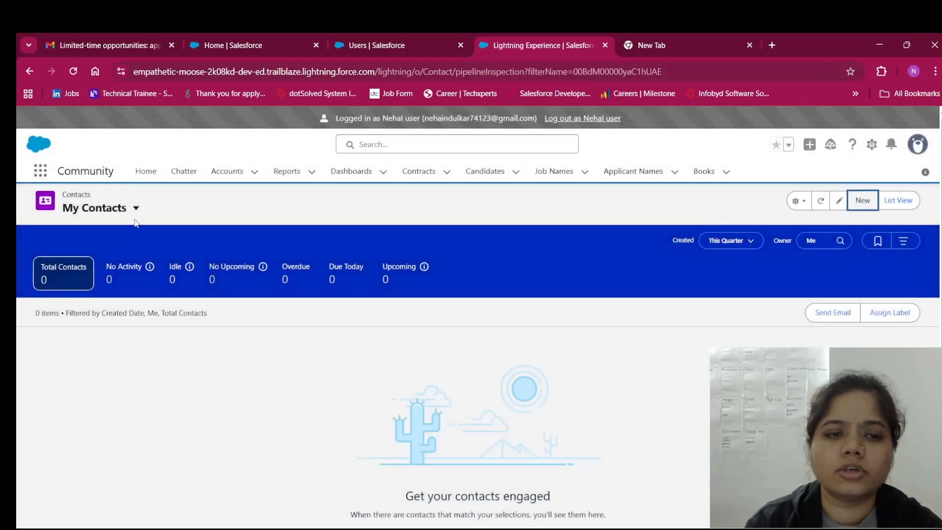
{"action": "left_click", "coordinate": [134, 217]}
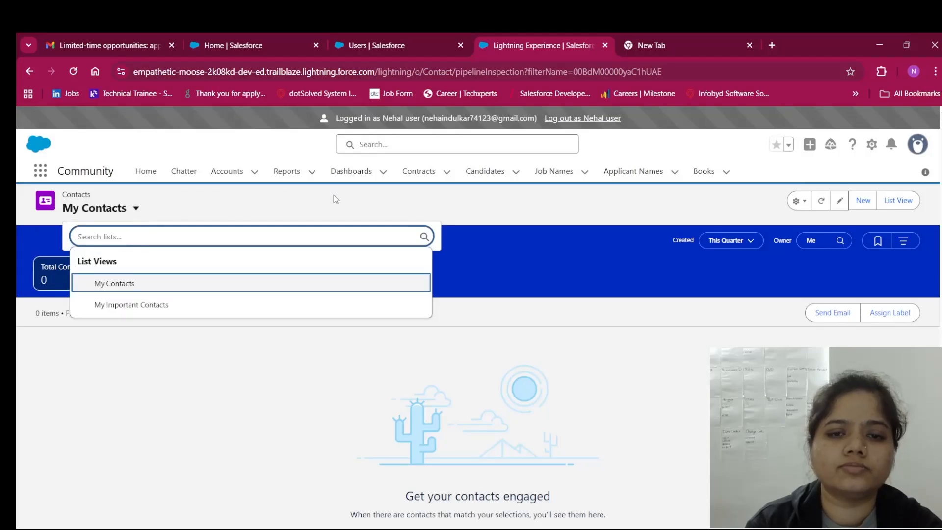
{"action": "left_click", "coordinate": [128, 285]}
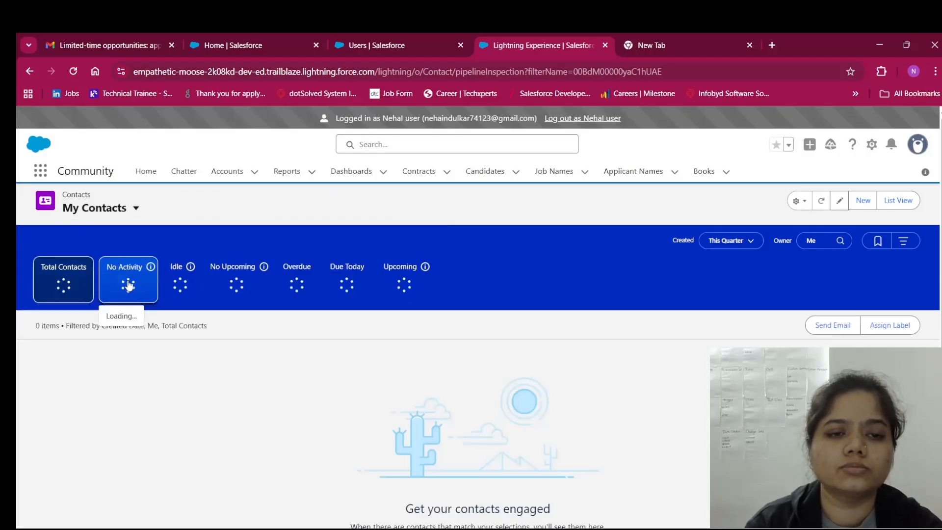
Save a new Ms. contact with the sample first and last name, then return to Setup Users
{"action": "left_click", "coordinate": [863, 200]}
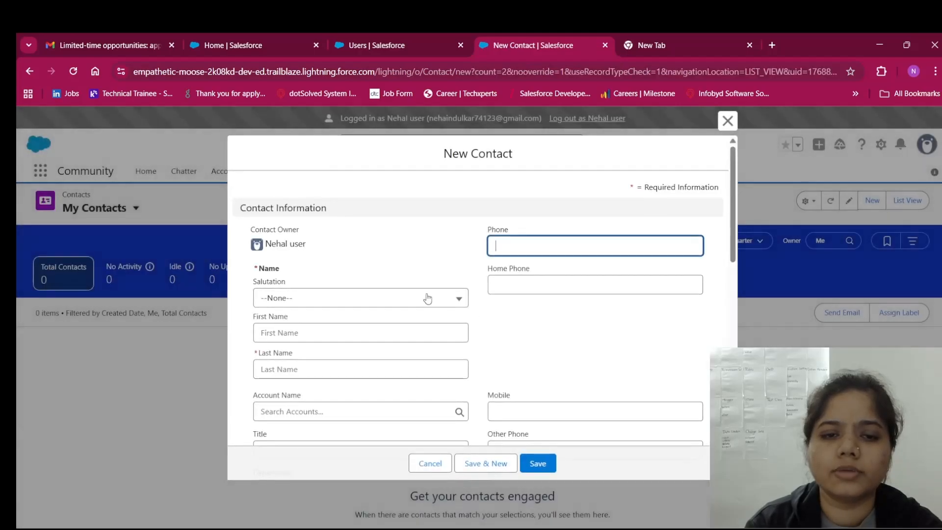
{"action": "left_click", "coordinate": [400, 300]}
{"action": "left_click", "coordinate": [407, 378]}
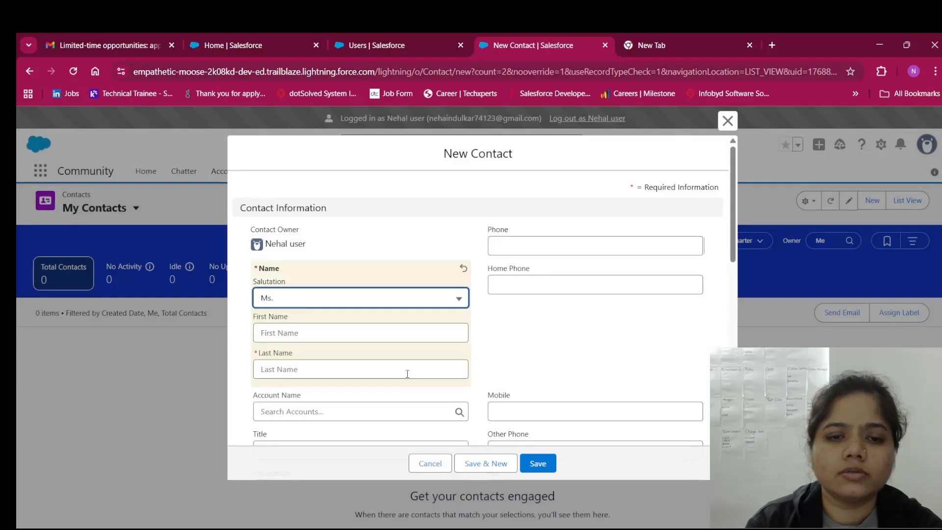
{"action": "left_click", "coordinate": [365, 341]}
{"action": "type", "text": "N"}
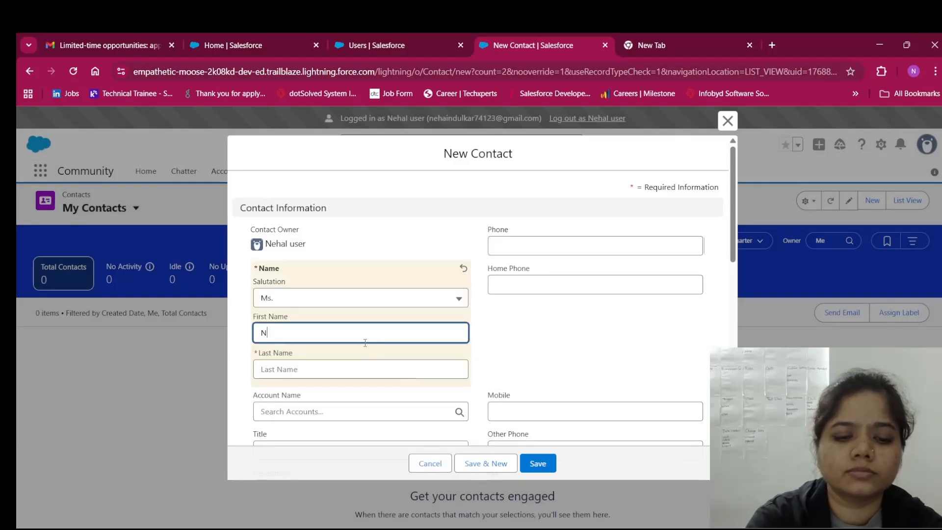
{"action": "type", "text": "eha"}
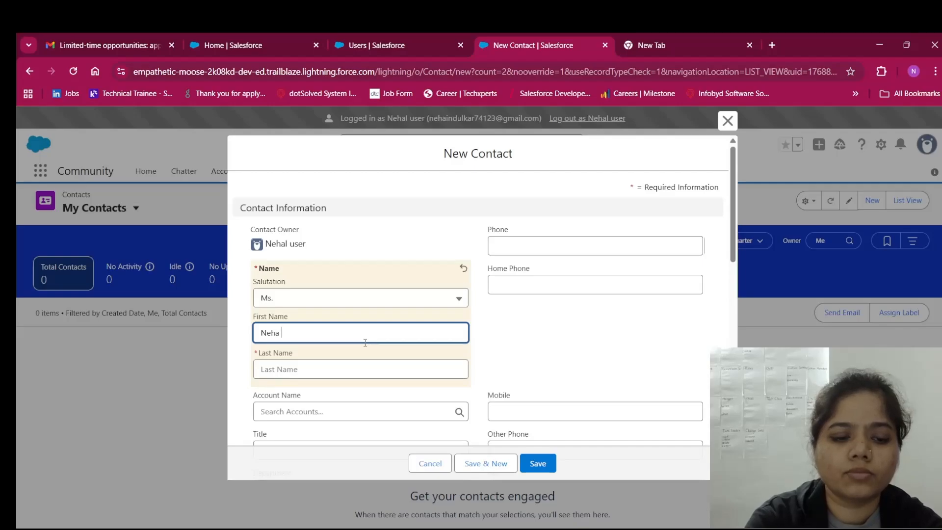
{"action": "key", "text": "Tab"}
{"action": "type", "text": "New"}
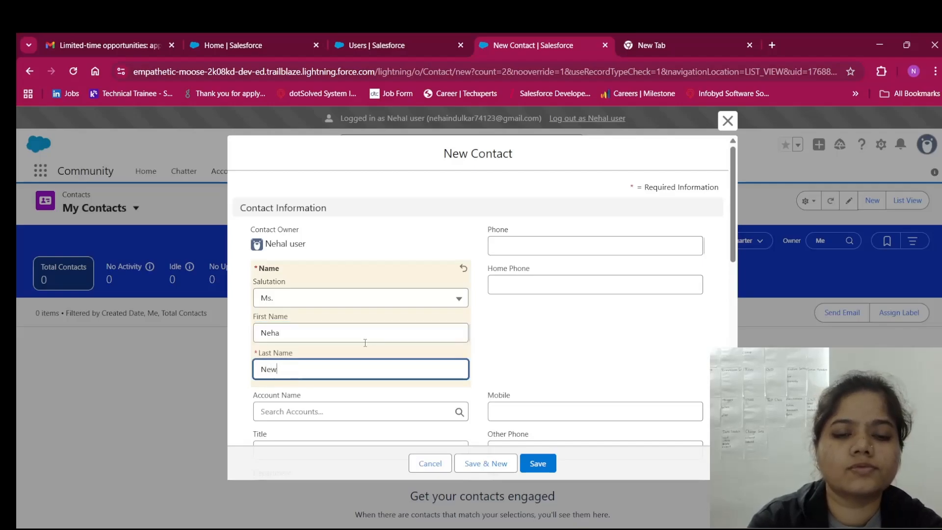
{"action": "scroll", "coordinate": [365, 342], "scroll_direction": "down", "scroll_amount": 3}
{"action": "scroll", "coordinate": [365, 342], "scroll_direction": "down", "scroll_amount": 3}
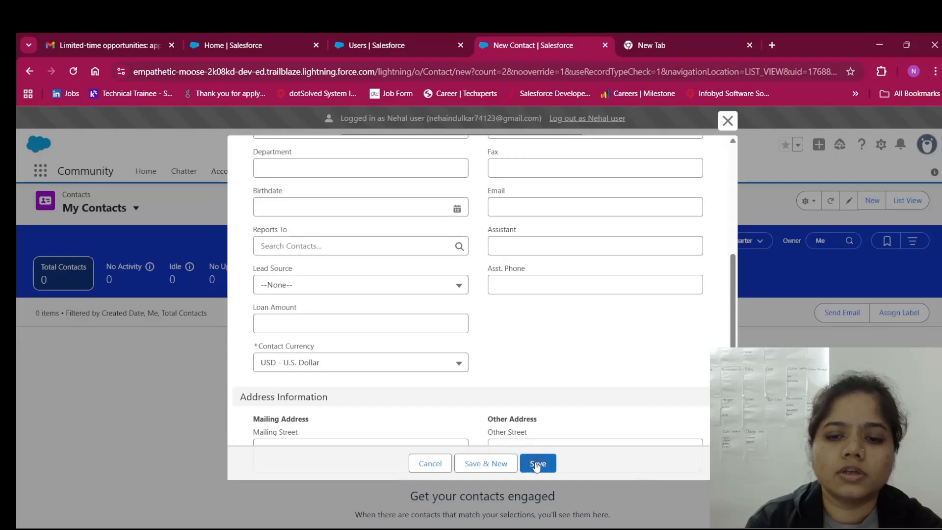
{"action": "left_click", "coordinate": [536, 463]}
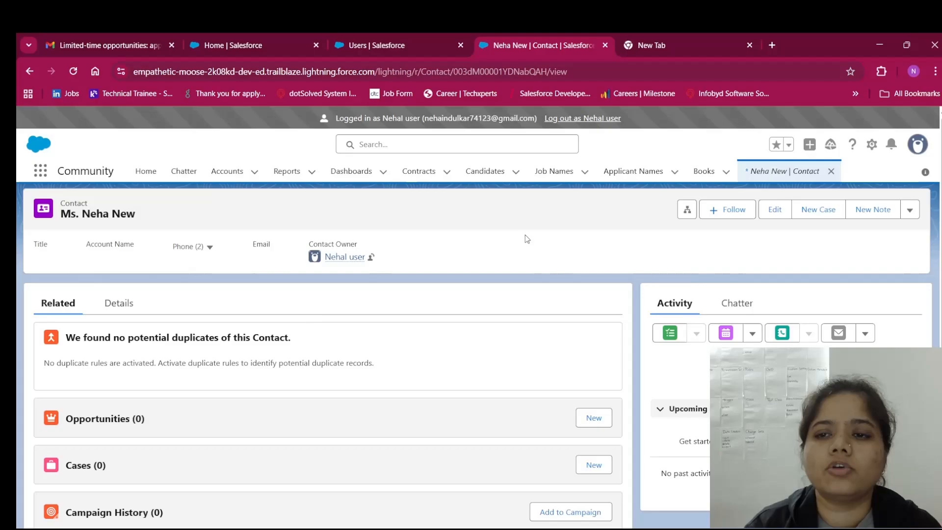
{"action": "left_click", "coordinate": [359, 34]}
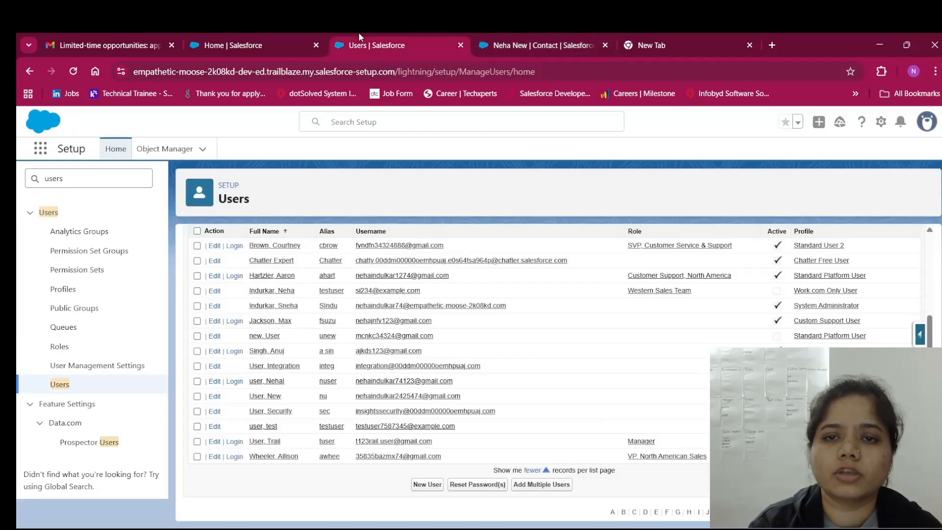